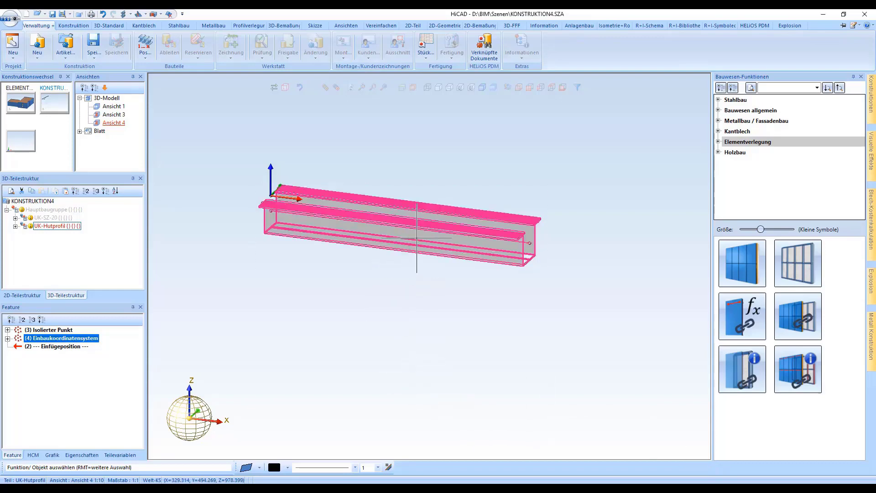
Examine the total length formula of the ALUCOBOND 35953 profile inside the UK-Hutprofil assembly
middle_drag(425, 240, 475, 246)
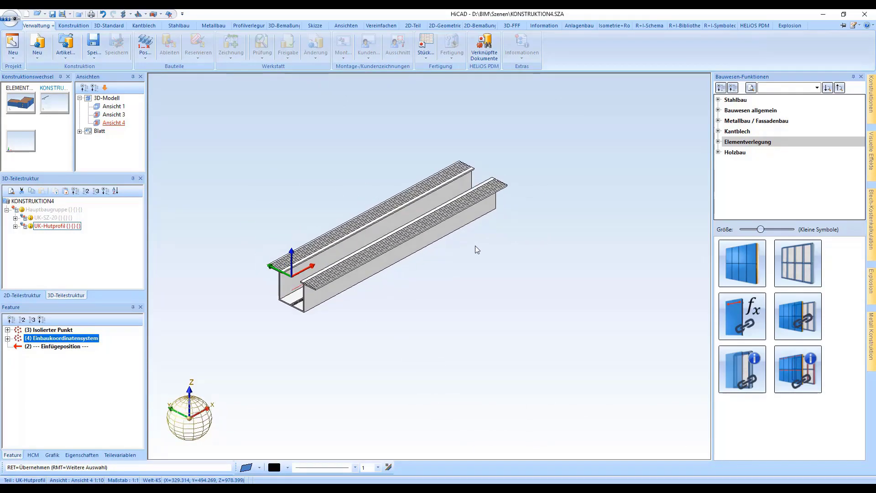
key(Return)
scroll(251, 289, up, 4)
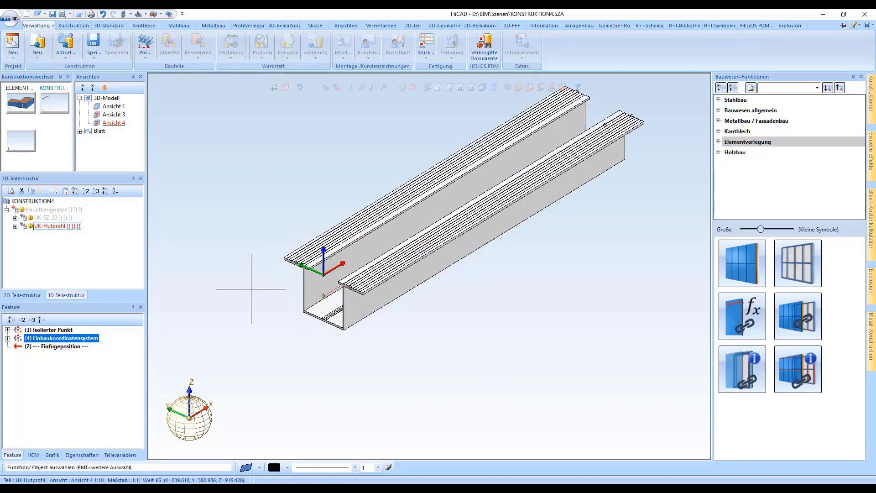
click(338, 286)
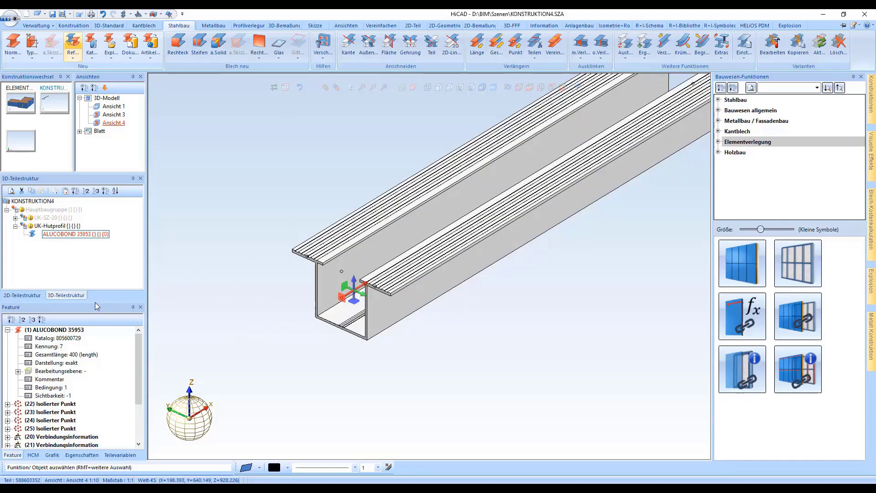
drag(95, 302, 95, 268)
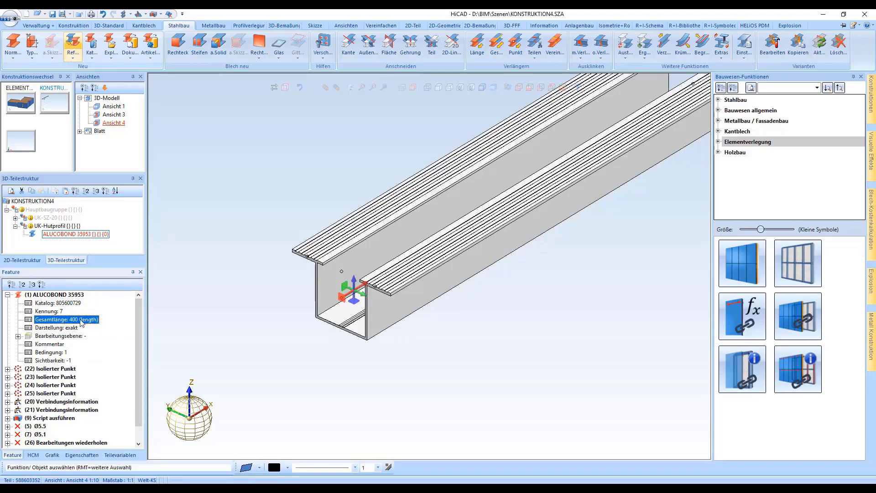
right_click(80, 320)
click(103, 323)
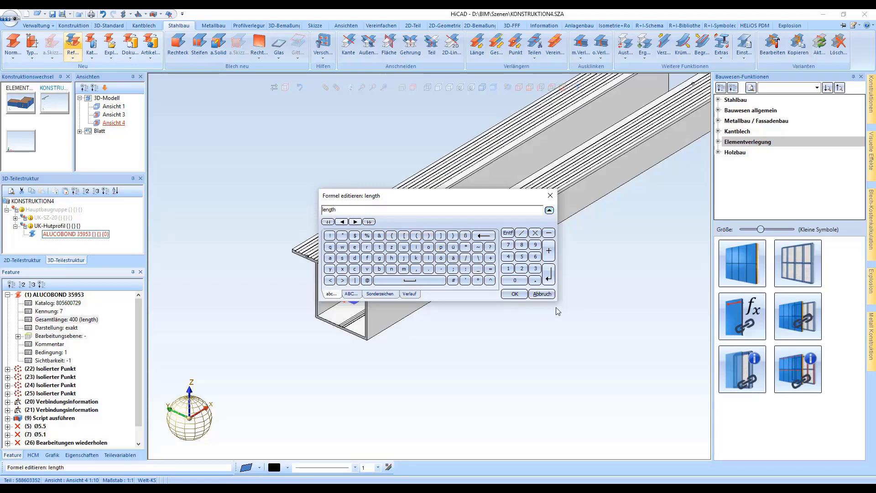
click(542, 294)
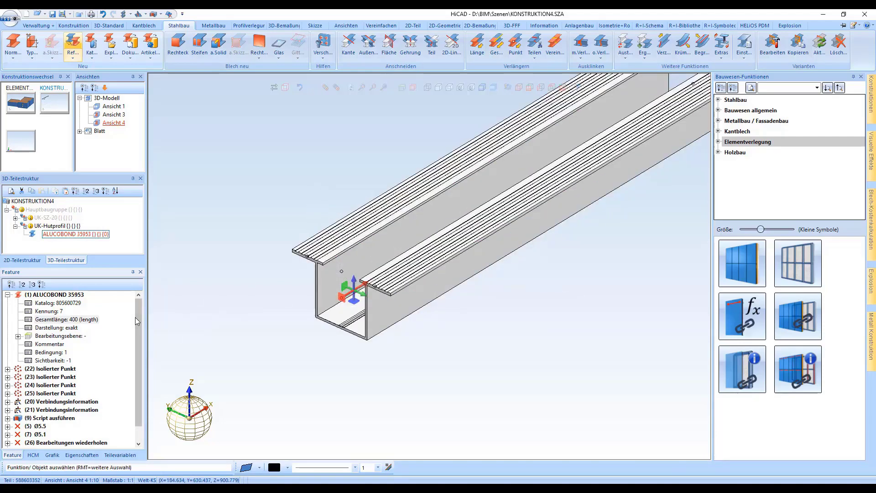
scroll(244, 274, down, 2)
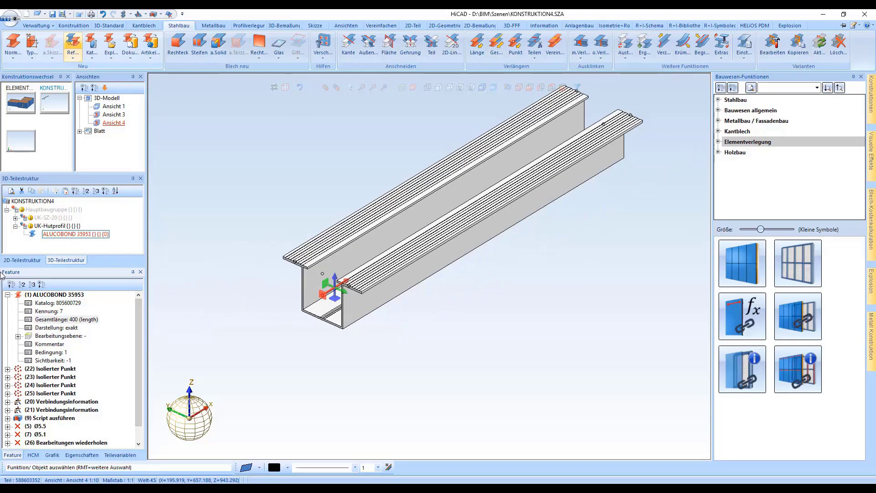
click(8, 295)
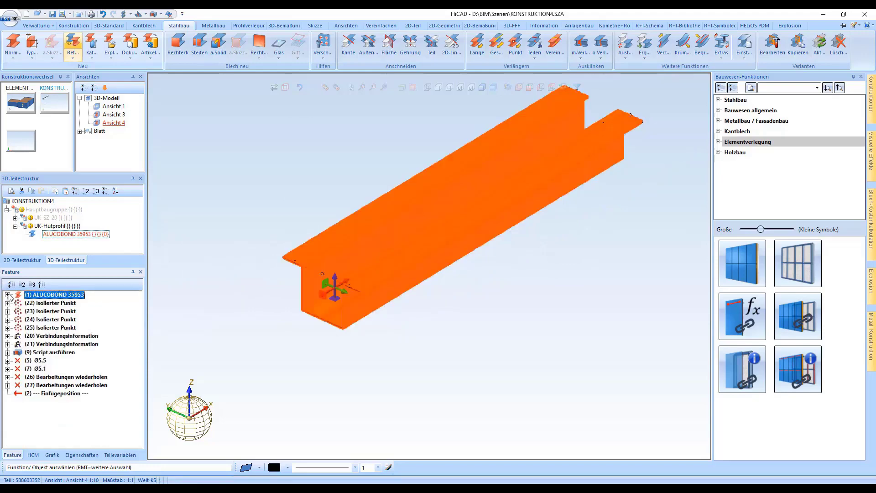
Inspect the Einbaukoordinatensystem feature of the UK-Hutprofil assembly and the points that define it
click(58, 227)
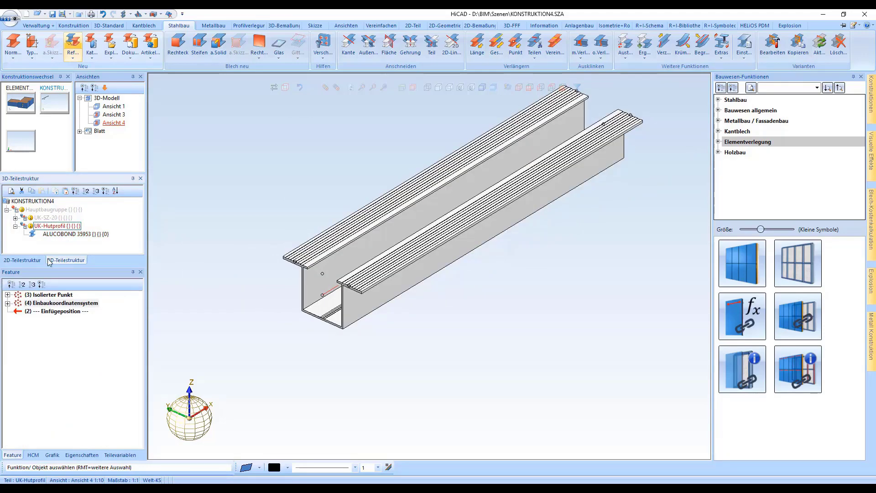
click(72, 303)
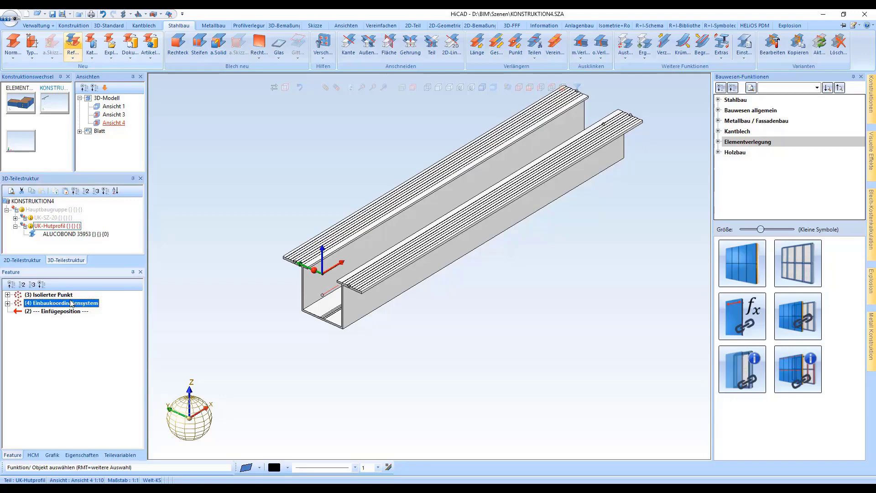
click(7, 303)
click(42, 311)
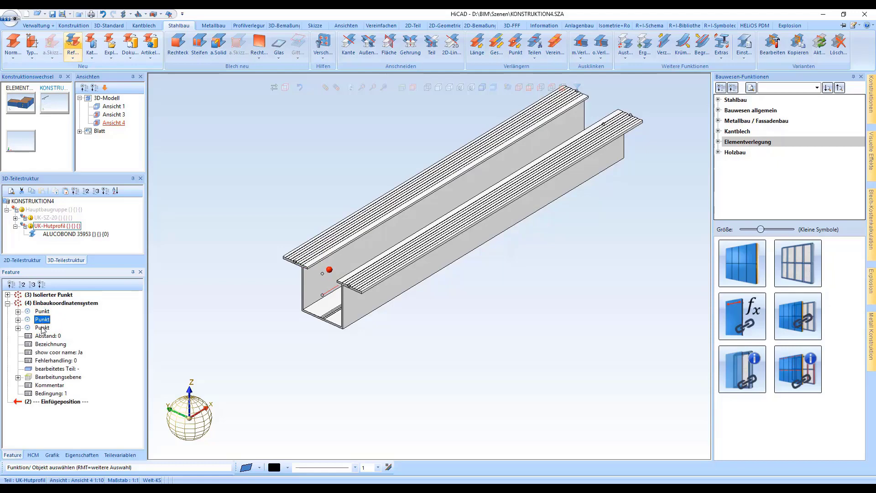
click(42, 328)
click(37, 304)
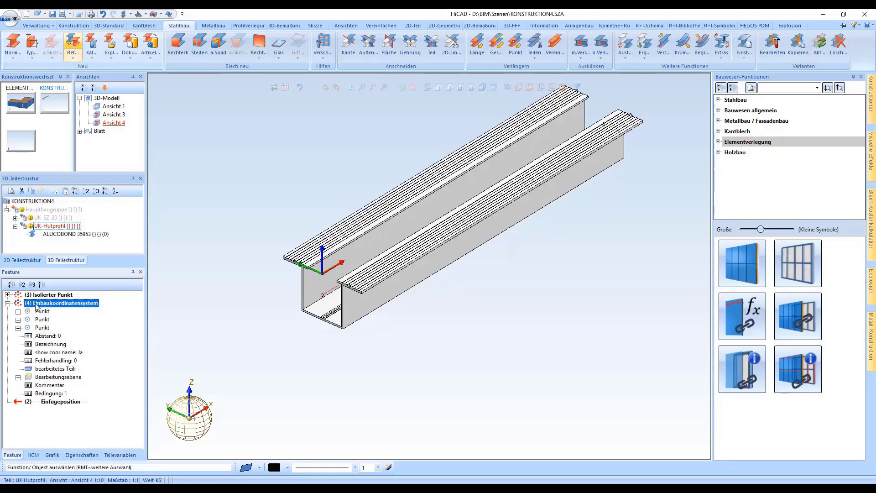
click(7, 303)
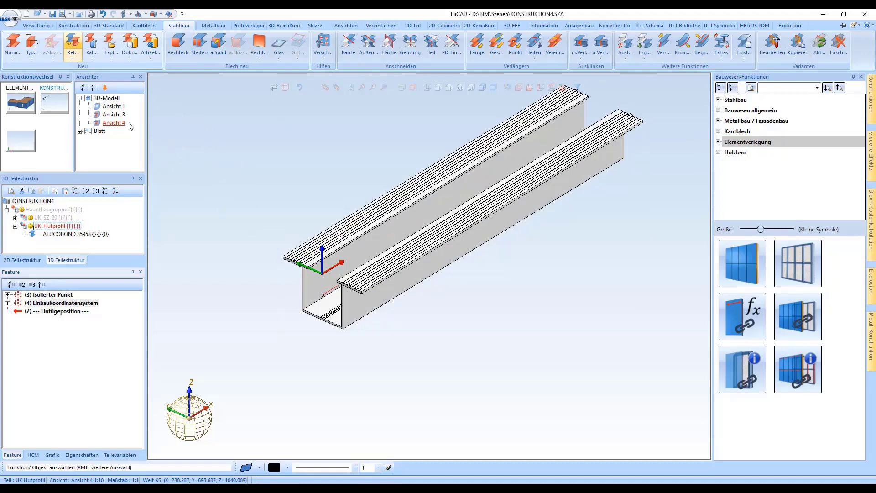
Activate Ansicht 3 and select the ALUCOBOND 35953 profile inside the UK-SZ-20 assembly
click(114, 114)
scroll(397, 186, down, 4)
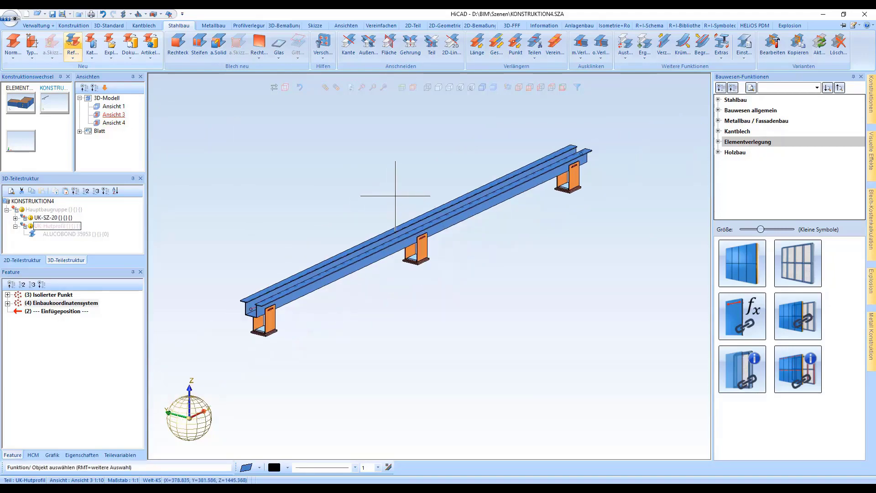
click(55, 219)
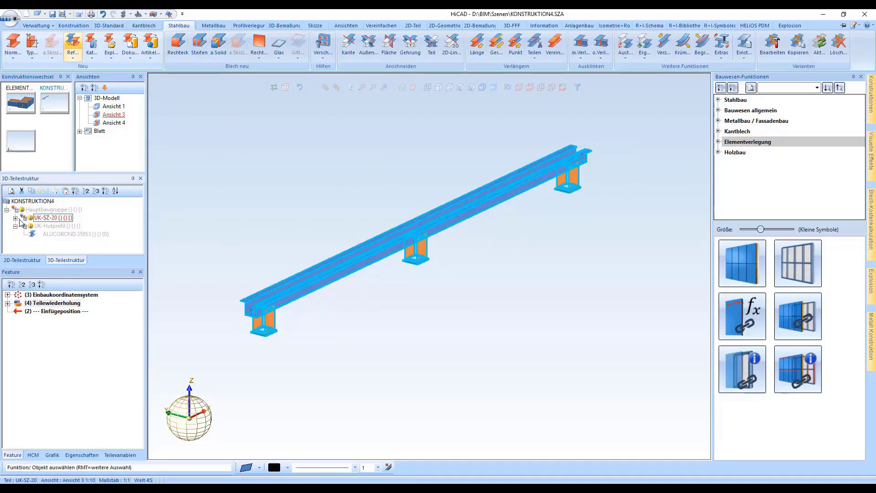
click(15, 218)
click(63, 219)
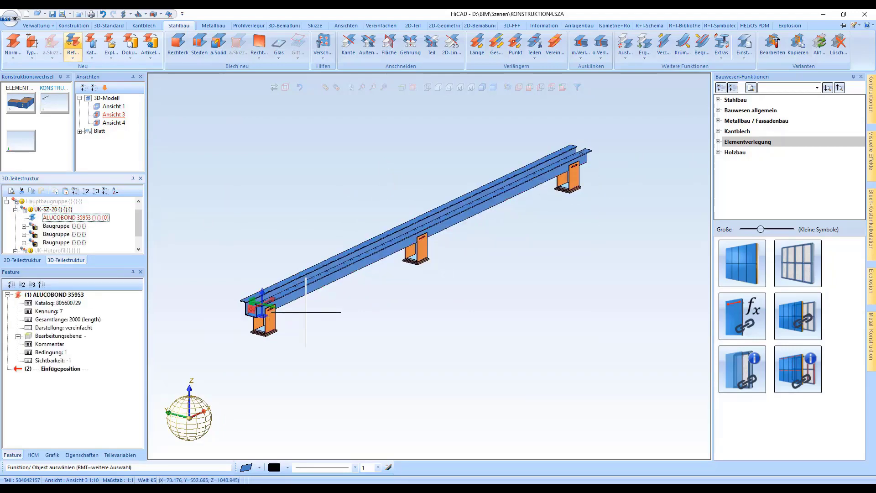
Check which variable drives the Gesamtlänge of the UK-SZ-20 profile, keeping its entry as is
scroll(210, 315, up, 2)
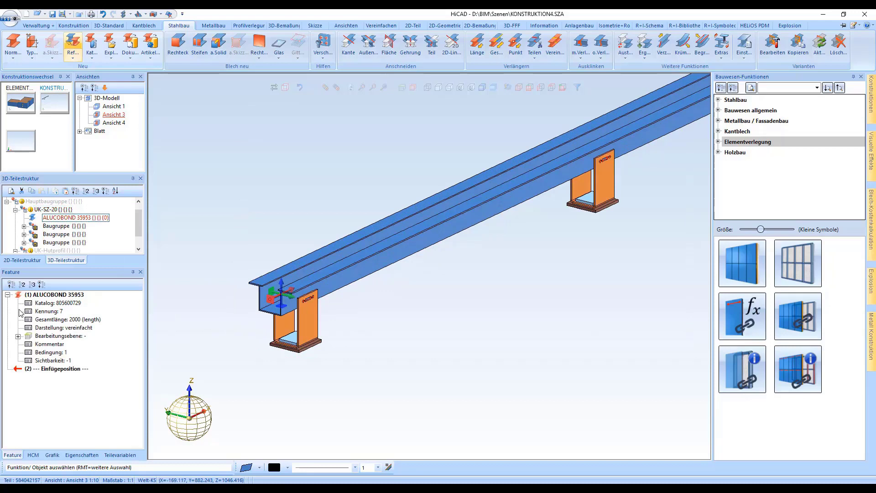
click(67, 320)
double_click(66, 320)
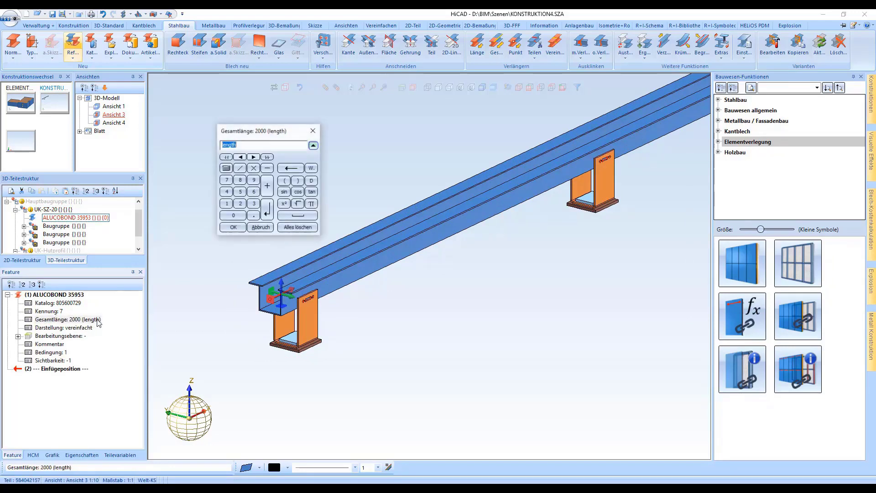
click(268, 217)
scroll(313, 200, down, 1)
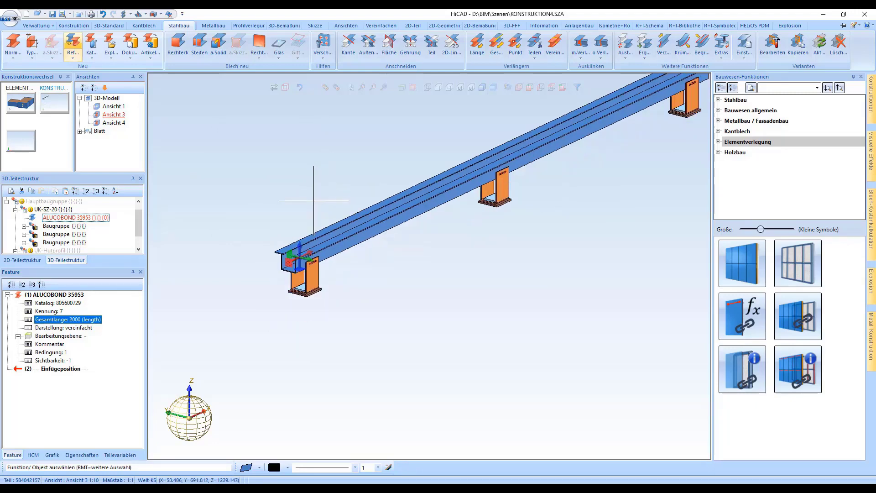
Inspect the UK-SZ-20 assembly's installation coordinate system and locate its bracket sub-assemblies along the profile
click(54, 209)
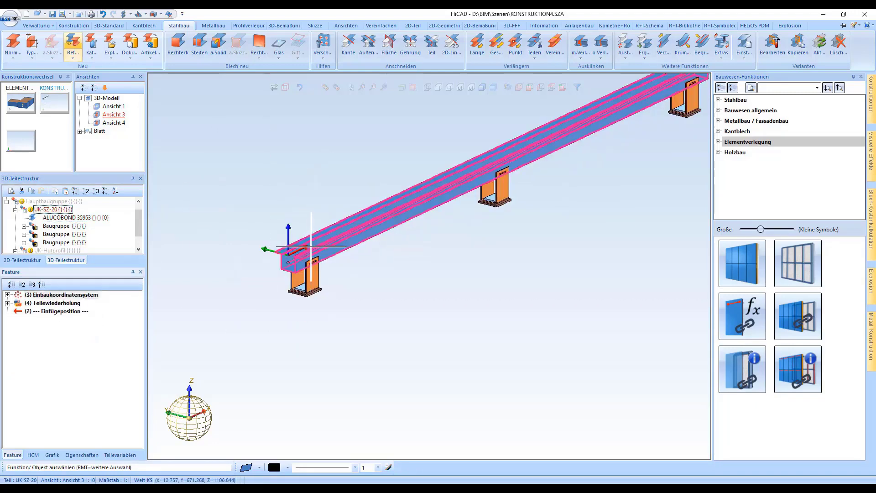
scroll(306, 237, up, 3)
scroll(255, 264, down, 5)
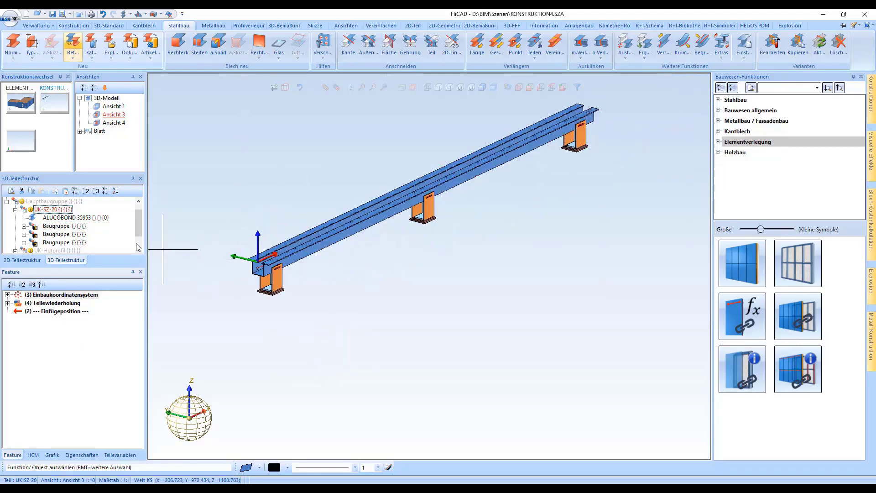
click(59, 234)
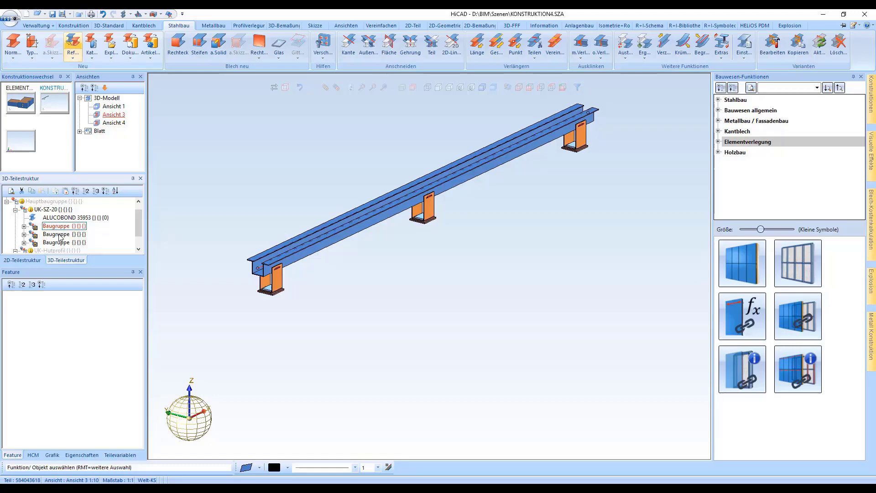
click(59, 243)
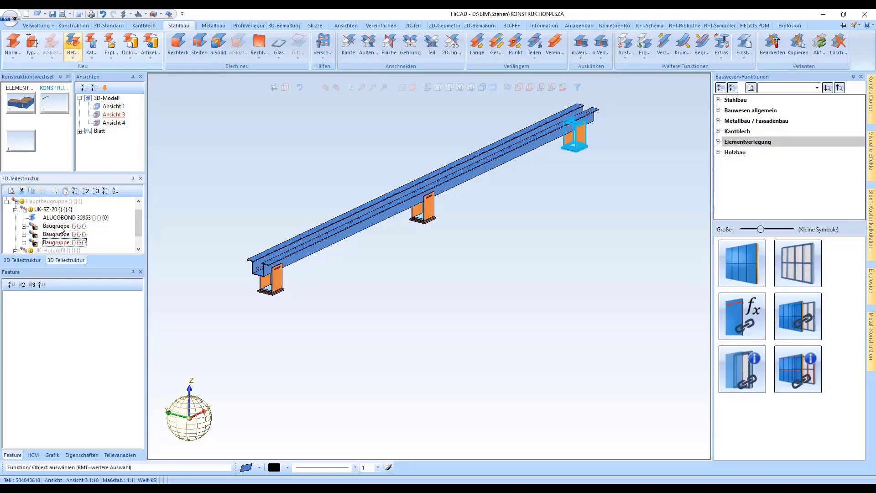
Examine the formula for the positive count in the translation definition of UK-SZ-20's Teilewiederholung feature
click(53, 209)
click(48, 303)
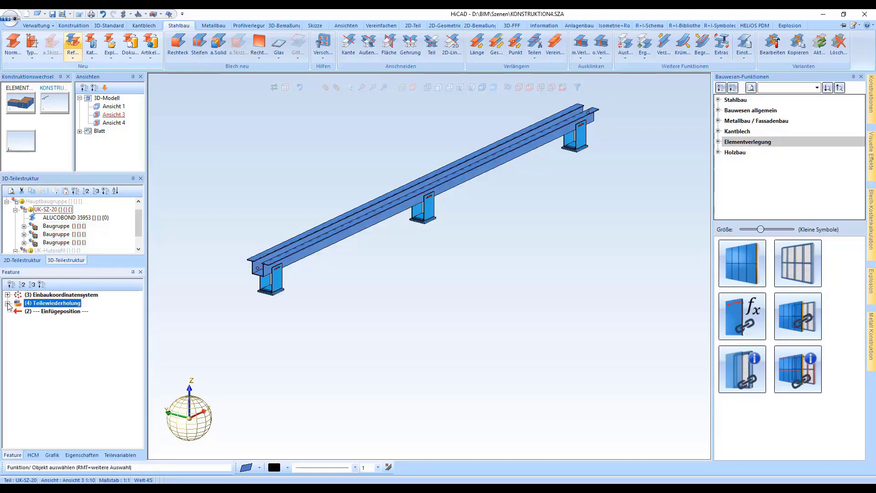
click(7, 303)
right_click(78, 345)
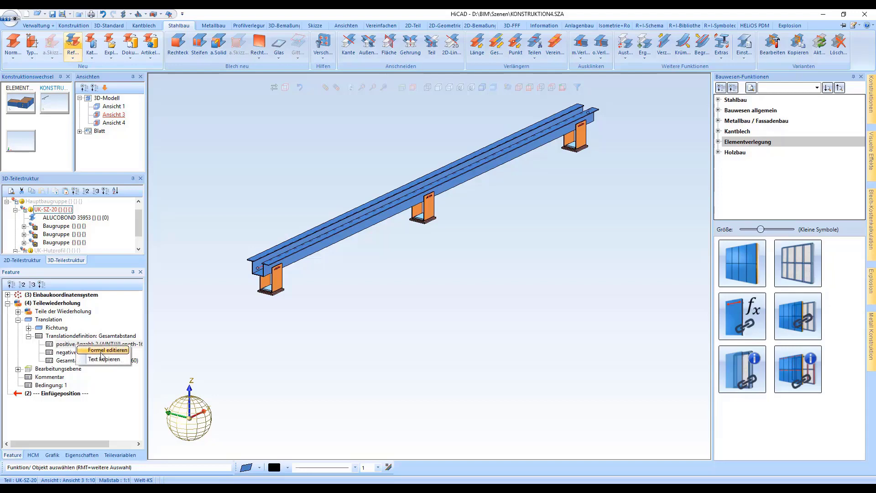
click(104, 351)
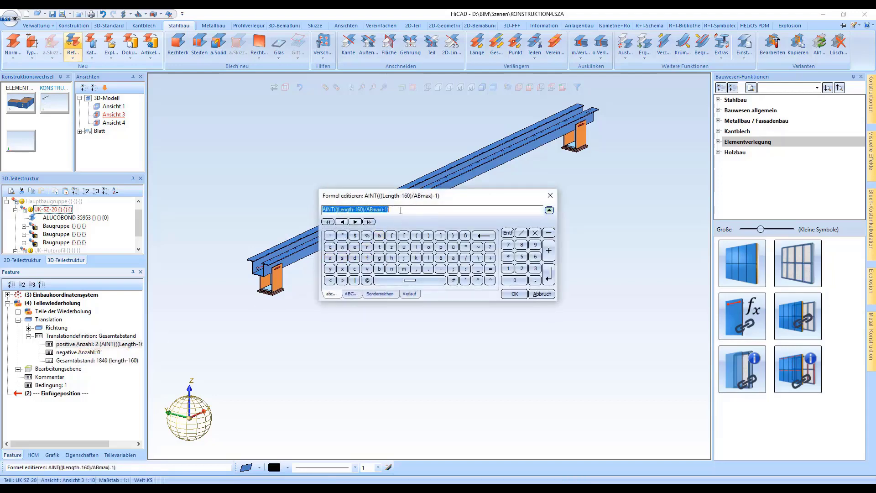
click(381, 209)
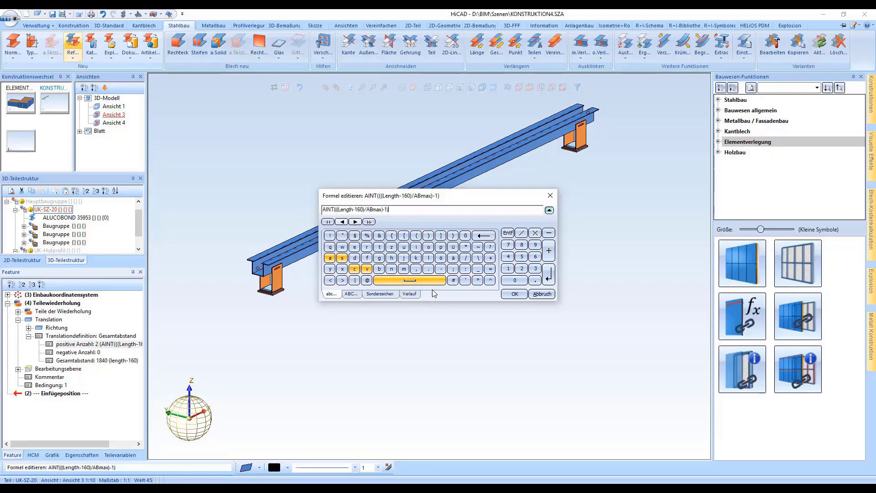
click(549, 276)
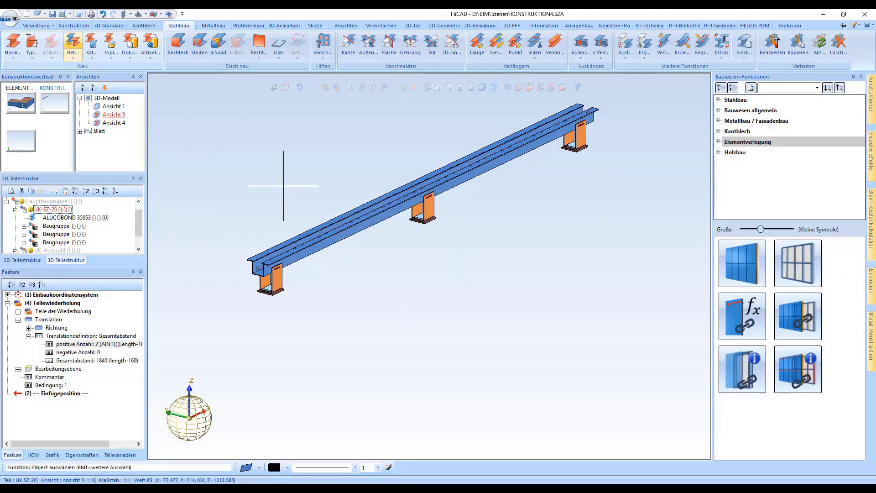
Display the model unshaded with hidden lines removed and start saving UK-SZ-20 as a part with catalogue entry, without referencing or database
click(438, 88)
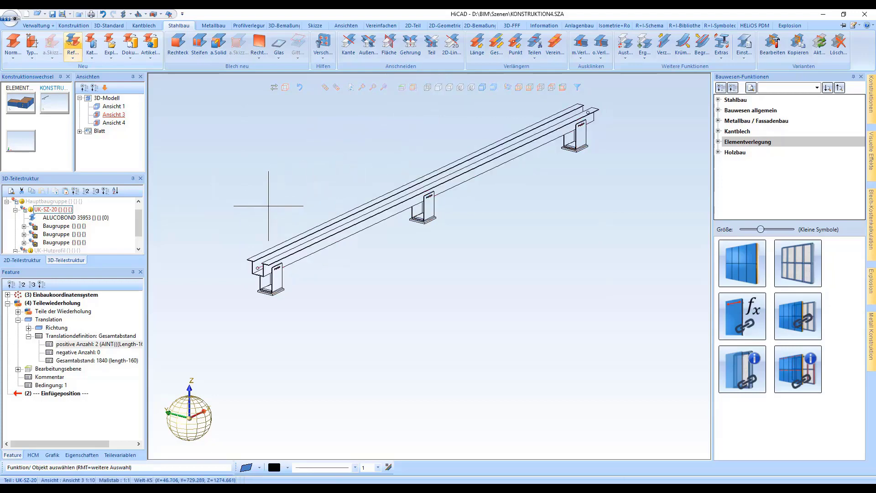
right_click(58, 211)
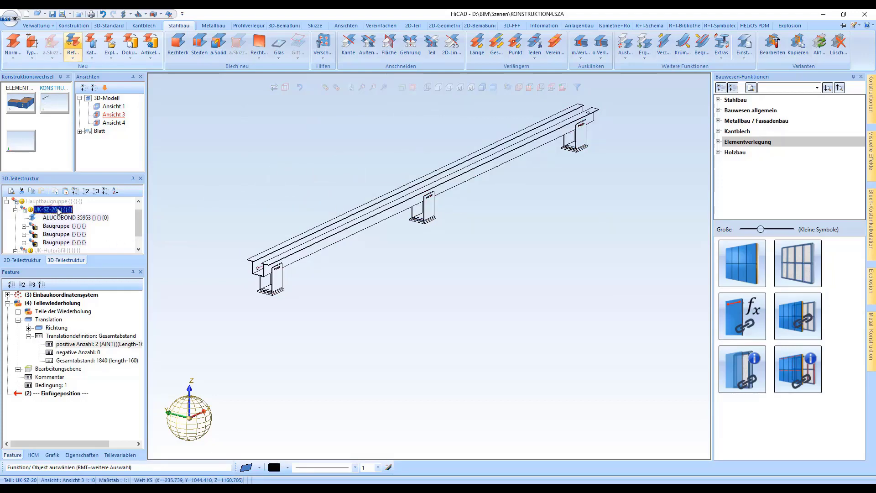
click(90, 429)
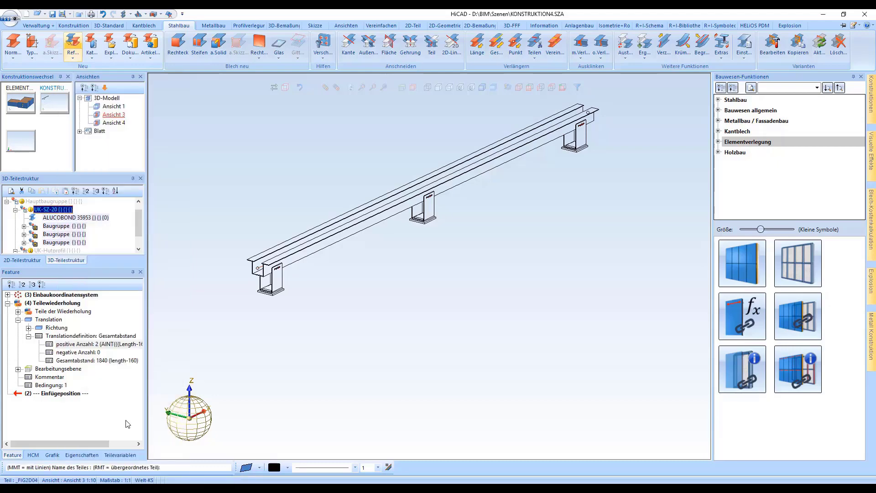
click(450, 372)
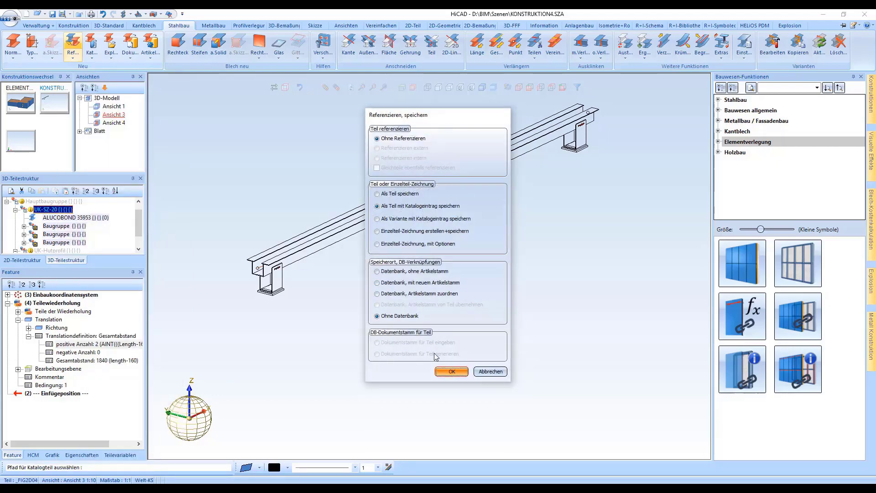
Choose the Example folder under Unterkonstruktion as the storage location for the catalogue part
scroll(401, 259, down, 1)
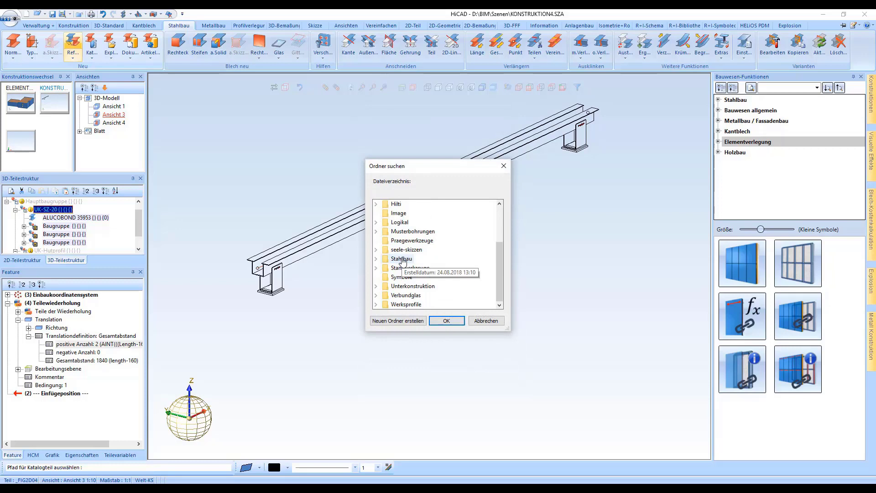
click(407, 286)
click(407, 295)
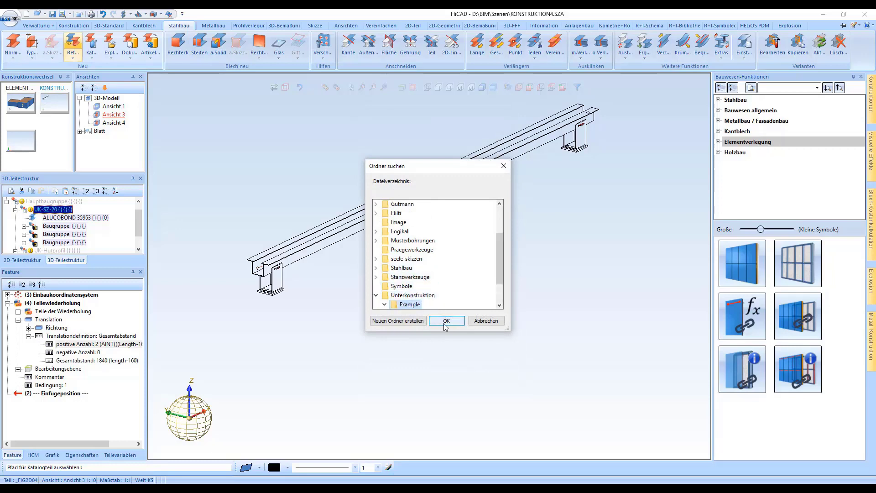
click(445, 320)
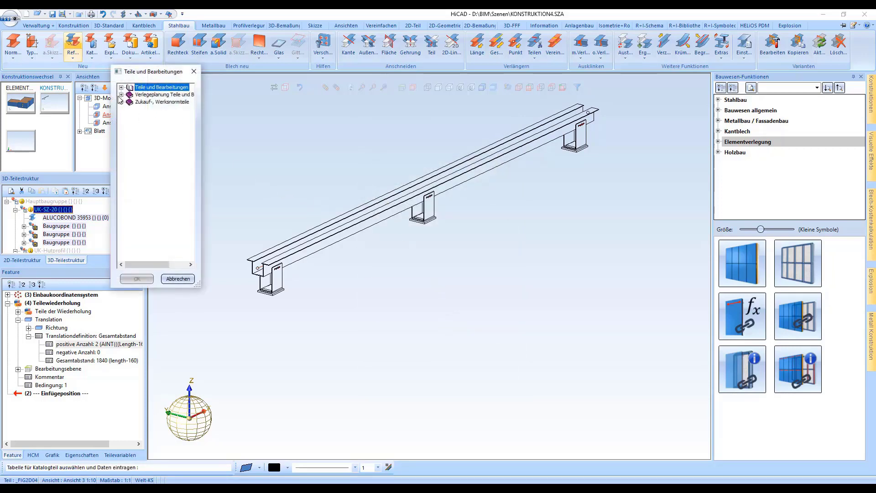
Insert UK-SZ-20 as a Hauptreihe entry in the Uk-profile table of Katalog-uk, under Unterkonstruktion > Verlegeelemente
click(121, 95)
click(130, 116)
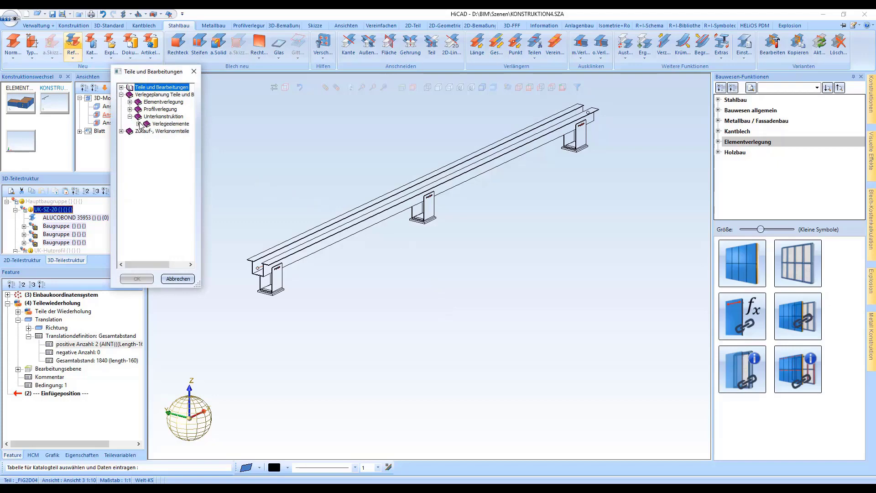
click(139, 124)
click(170, 132)
click(147, 131)
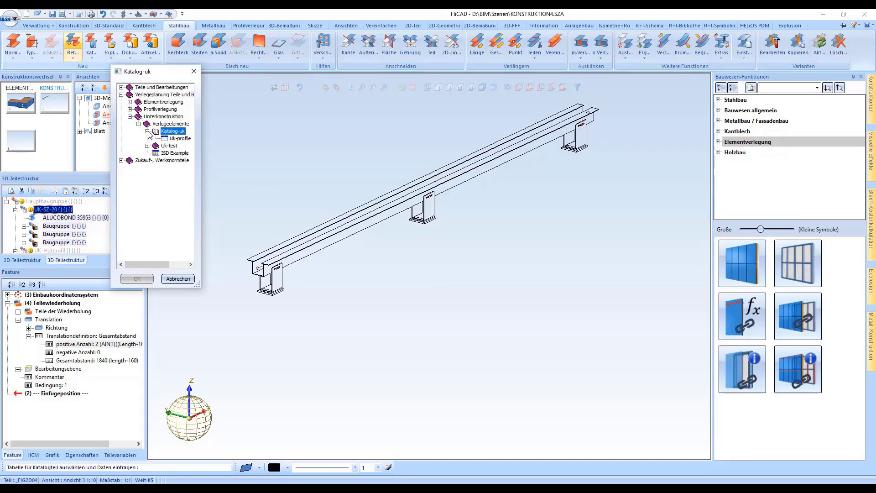
click(179, 138)
click(137, 279)
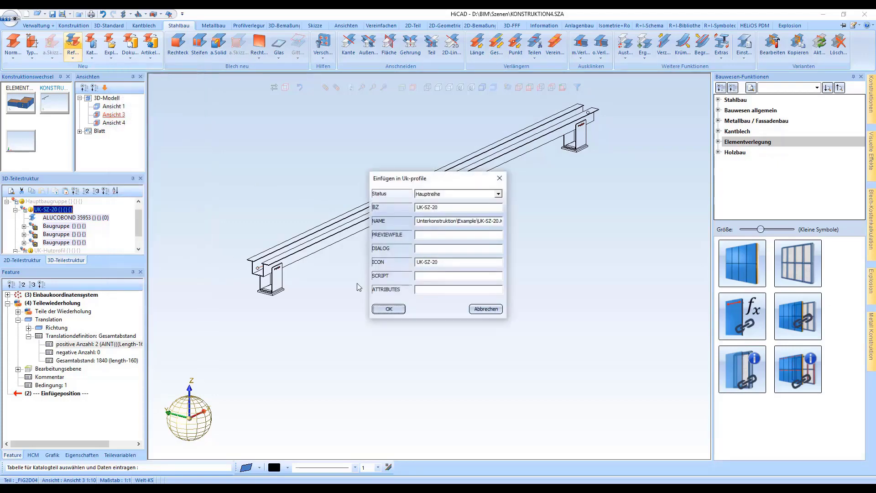
click(389, 310)
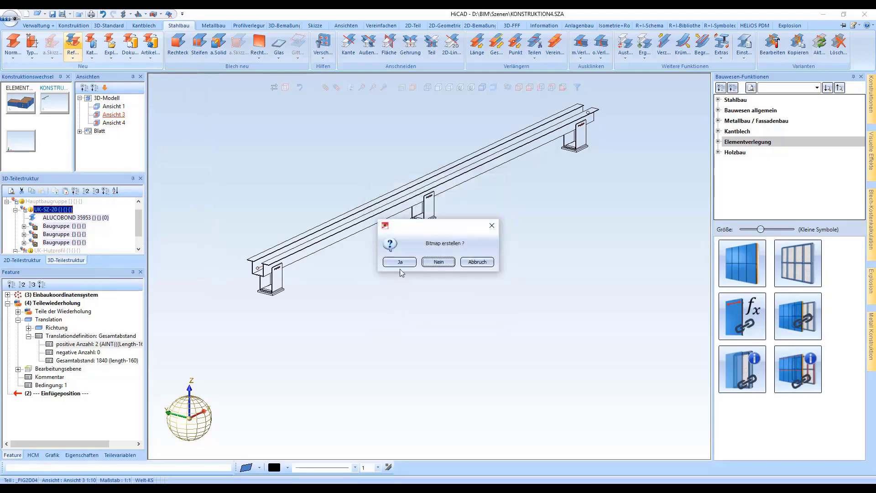
Create a preview bitmap for the UK-SZ-20 catalogue part with a Grau background
key(Return)
click(20, 148)
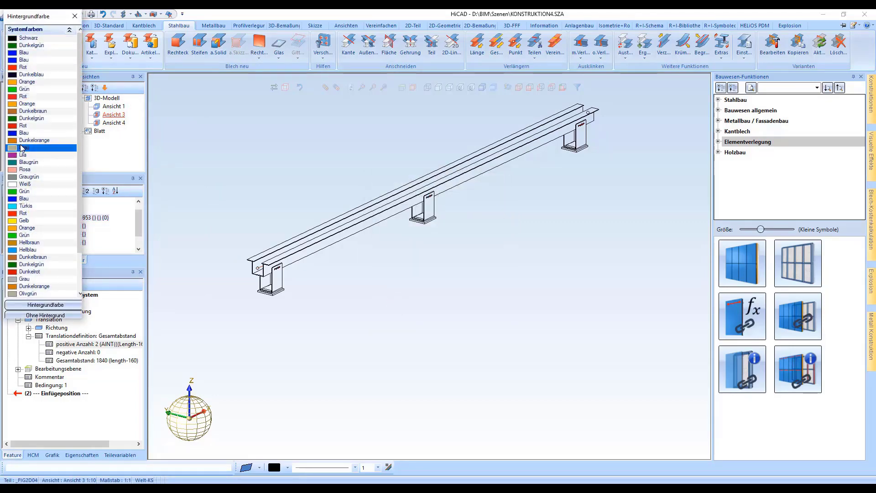
click(387, 263)
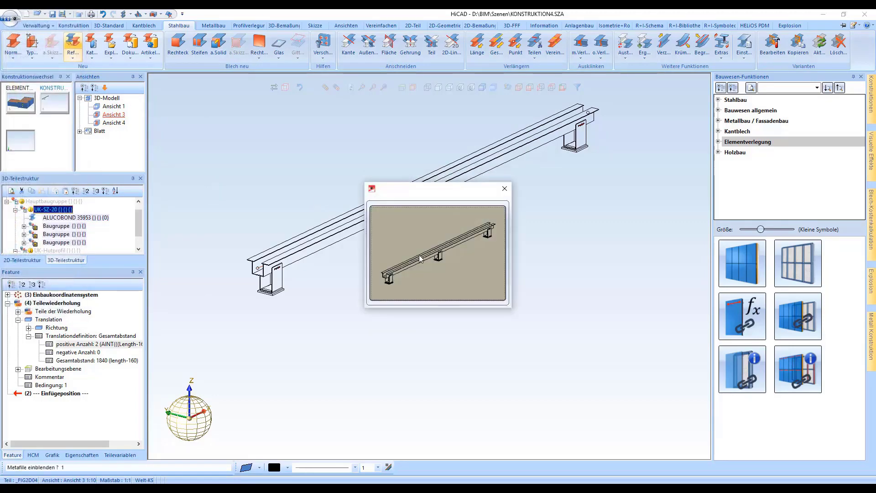
click(504, 192)
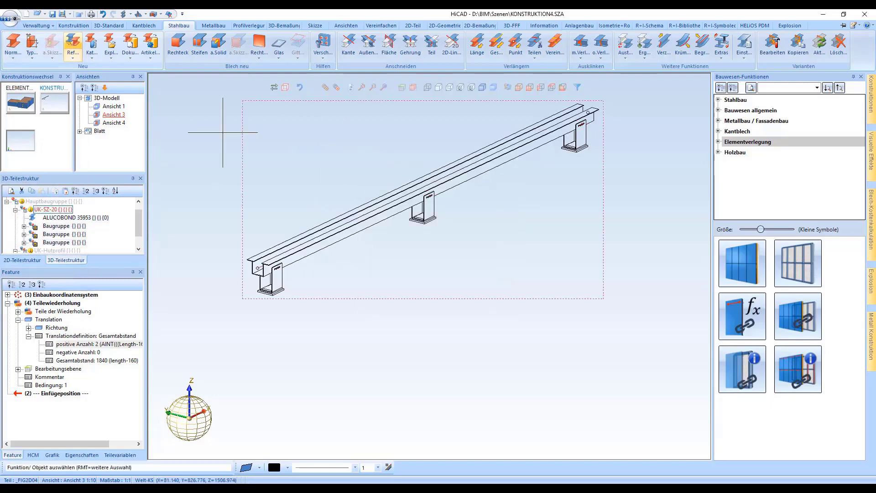
Show Ansicht 4 unshaded with hidden lines removed and start saving UK-Hutprofil as a part with catalogue entry, without referencing or database
click(107, 123)
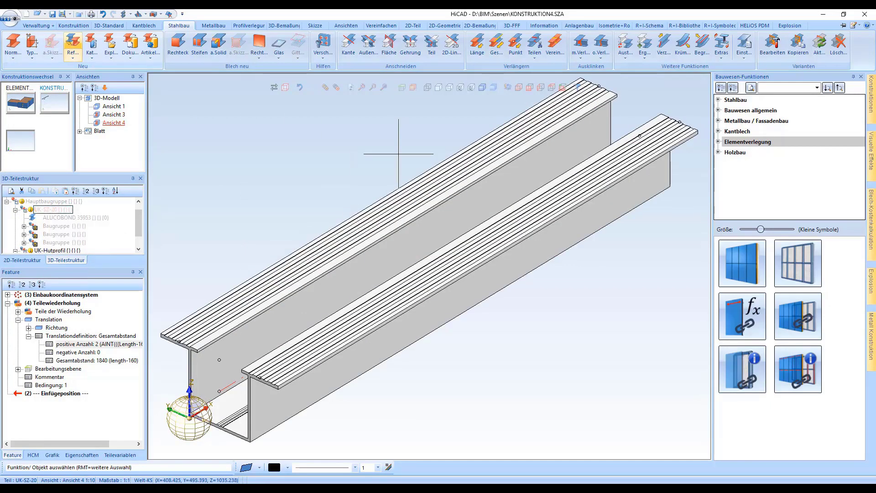
click(439, 87)
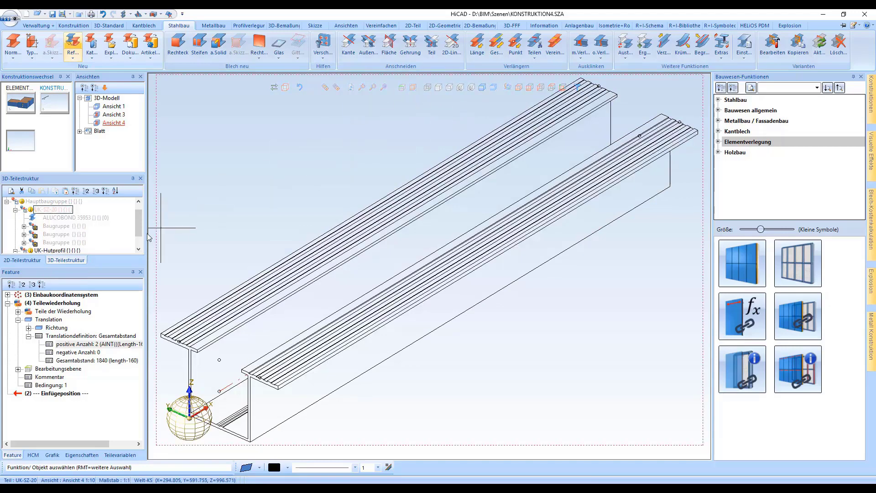
click(68, 250)
right_click(59, 244)
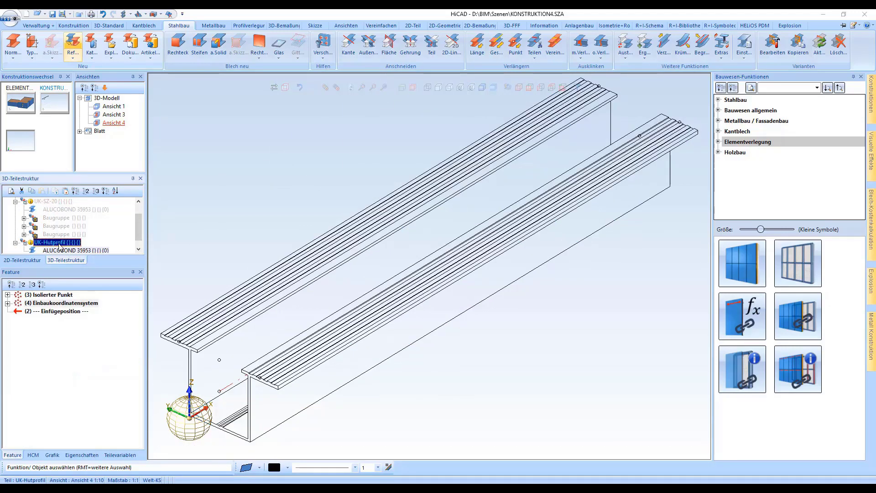
click(89, 429)
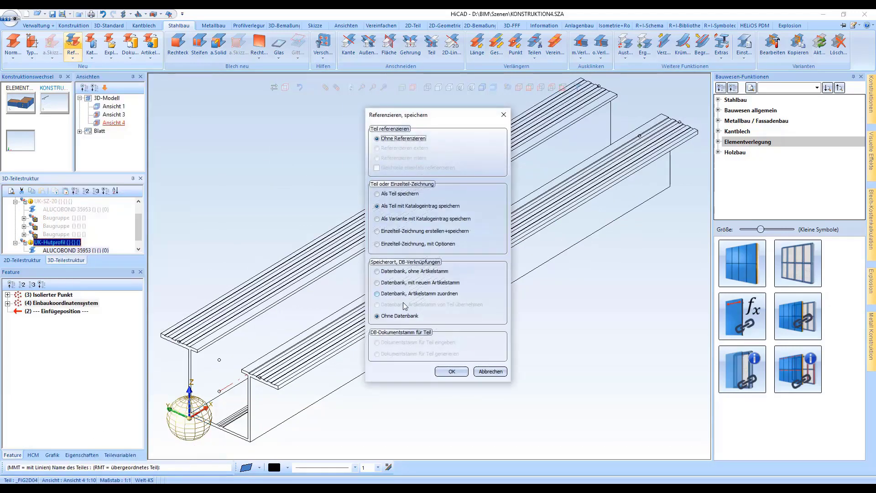
click(450, 372)
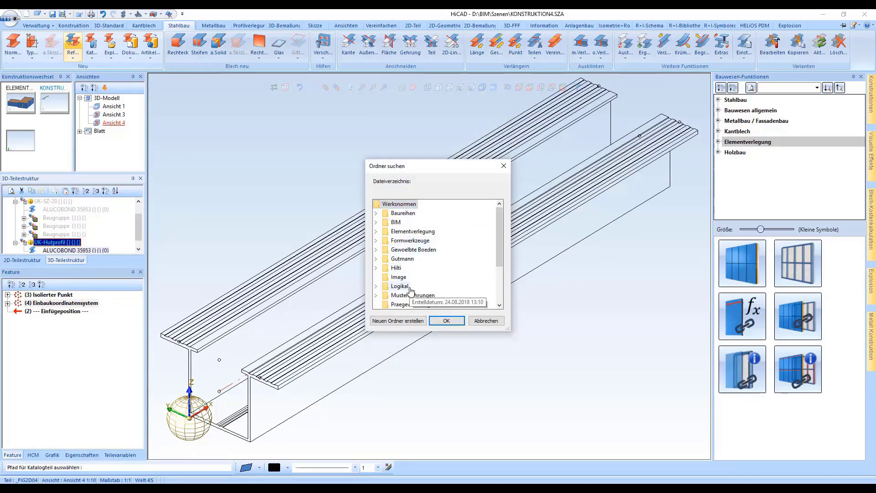
Choose the Example folder under Unterkonstruktion as the storage location for UK-Hutprofil
scroll(411, 265, down, 3)
click(412, 286)
click(407, 295)
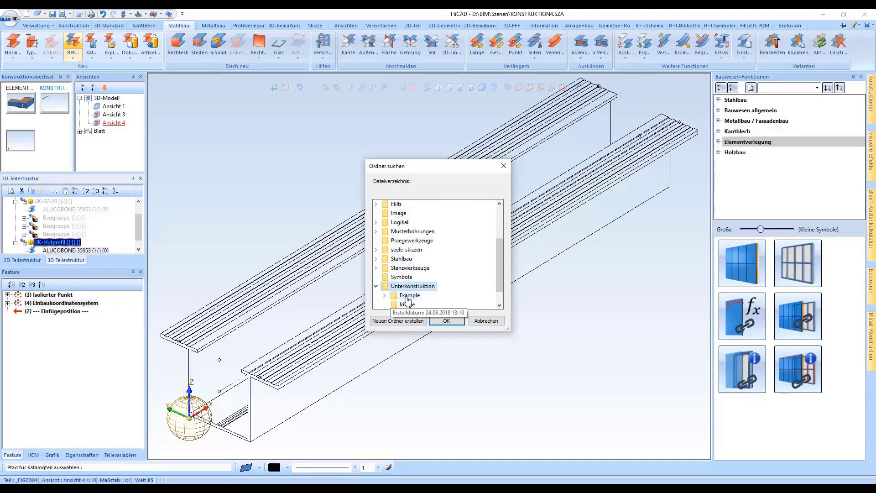
click(434, 320)
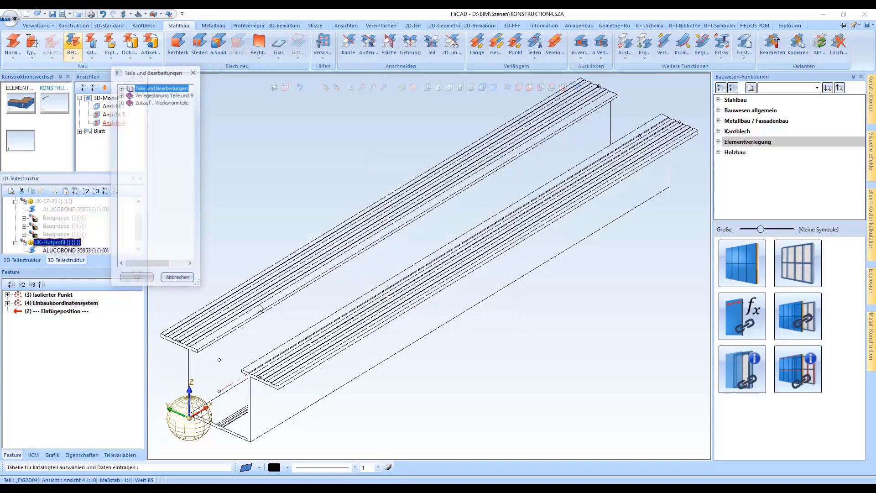
Insert UK-Hutprofil as a Hauptreihe entry in the Uk-profile table of Katalog-uk
click(122, 95)
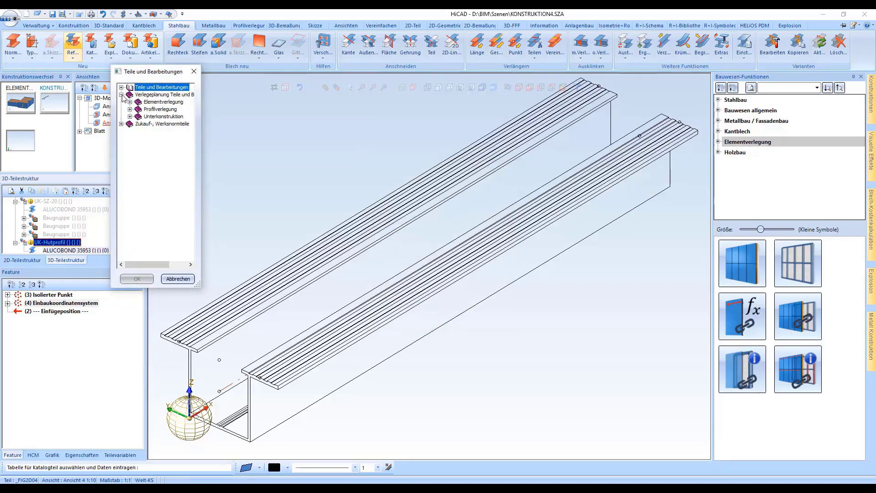
click(129, 116)
click(139, 123)
click(178, 131)
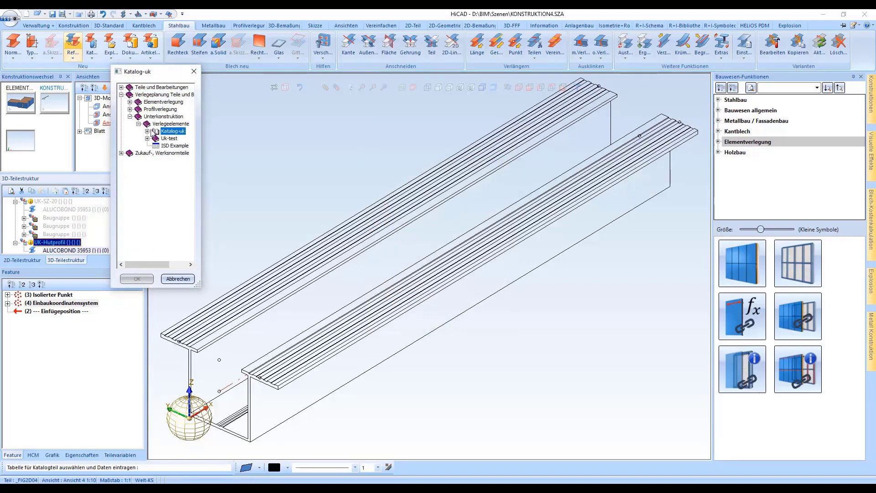
click(147, 130)
click(180, 138)
click(136, 278)
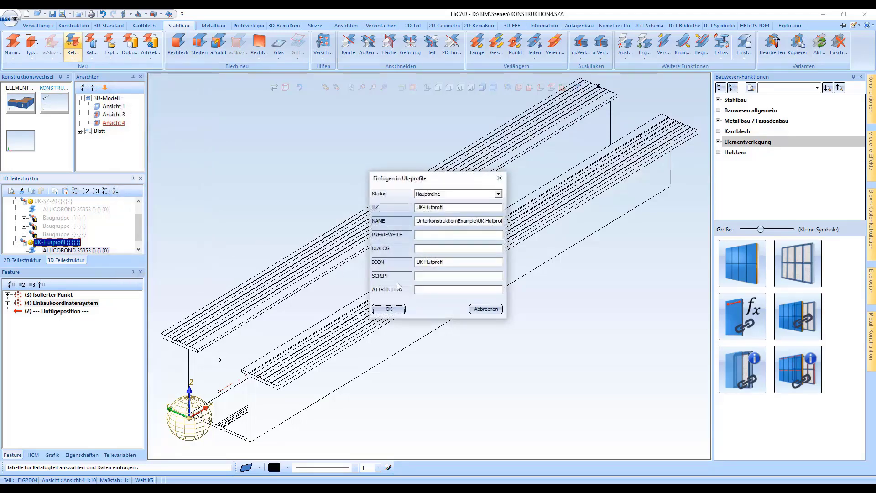
click(389, 309)
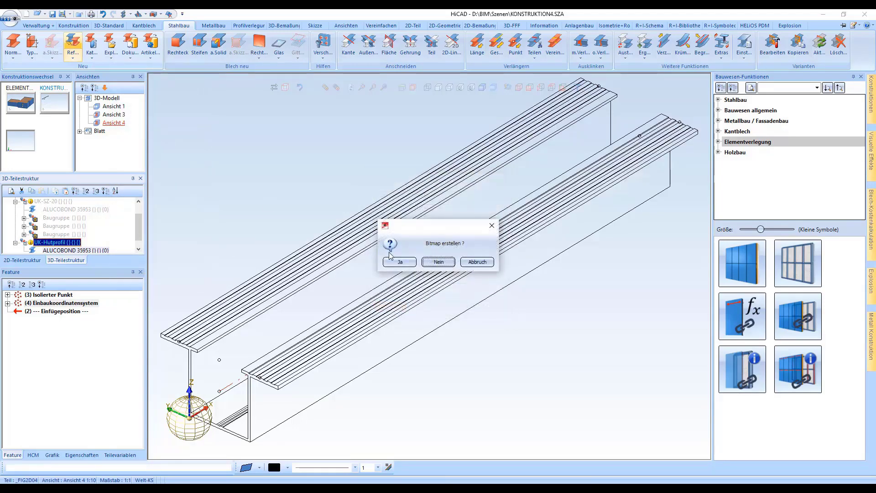
Create a preview bitmap for the UK-Hutprofil catalogue part with a Grau background
click(398, 262)
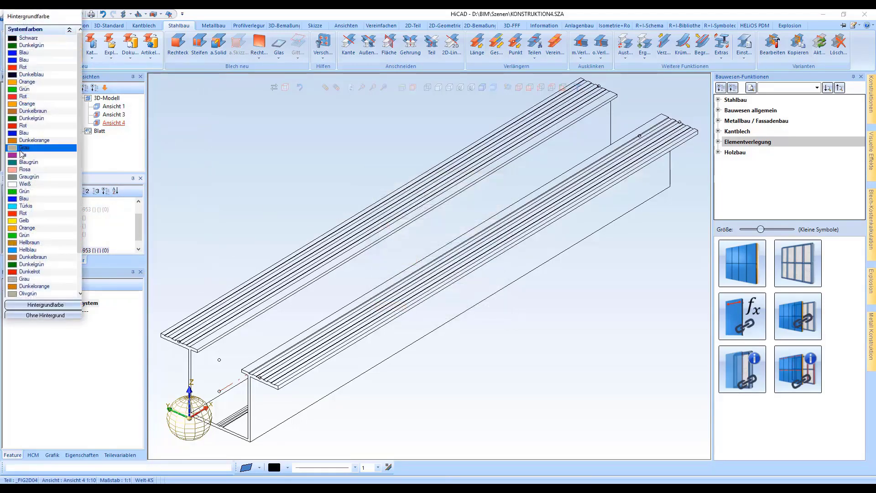
click(385, 261)
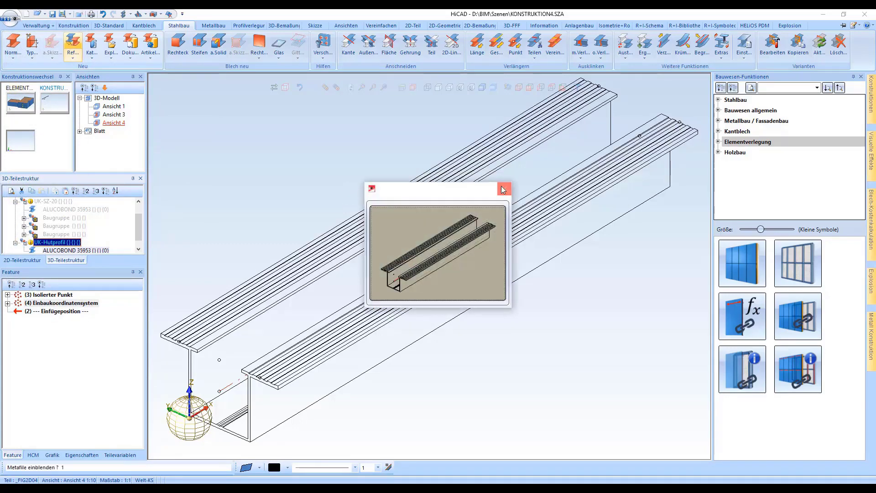
click(503, 190)
scroll(406, 162, down, 4)
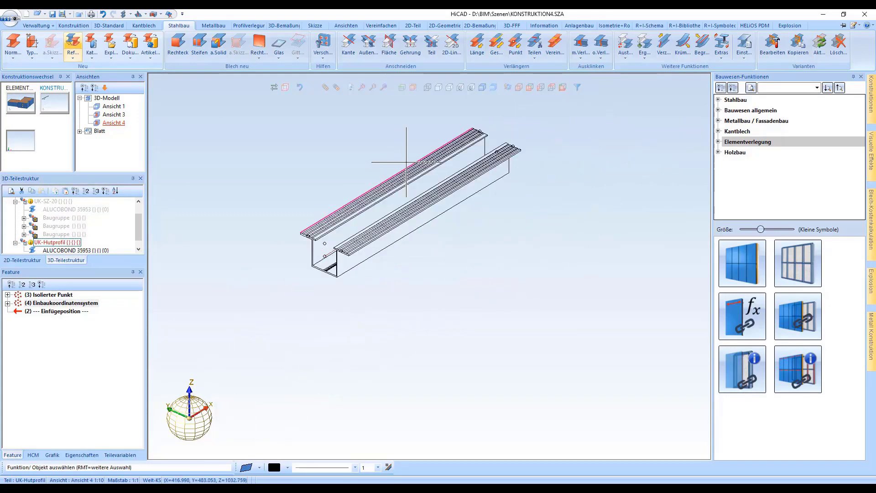
Switch to an empty drawing, create a new sketch and draw one vertical line just beside the origin
click(24, 147)
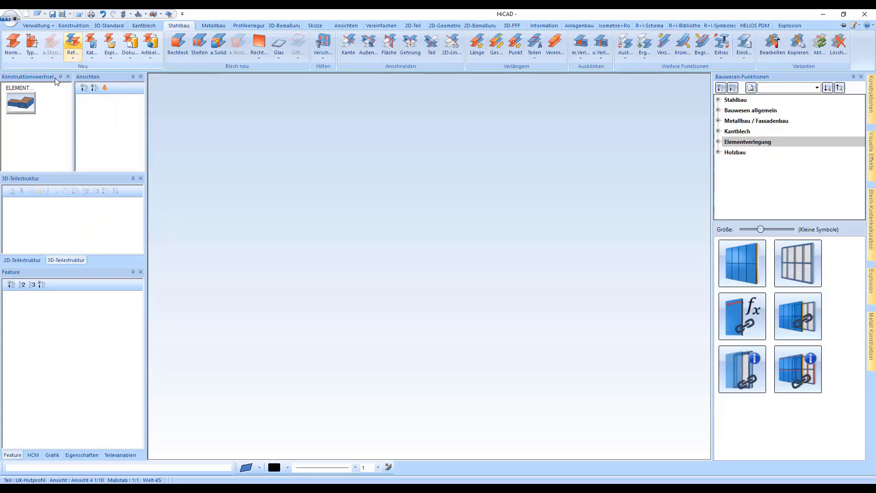
click(315, 26)
click(13, 43)
click(114, 41)
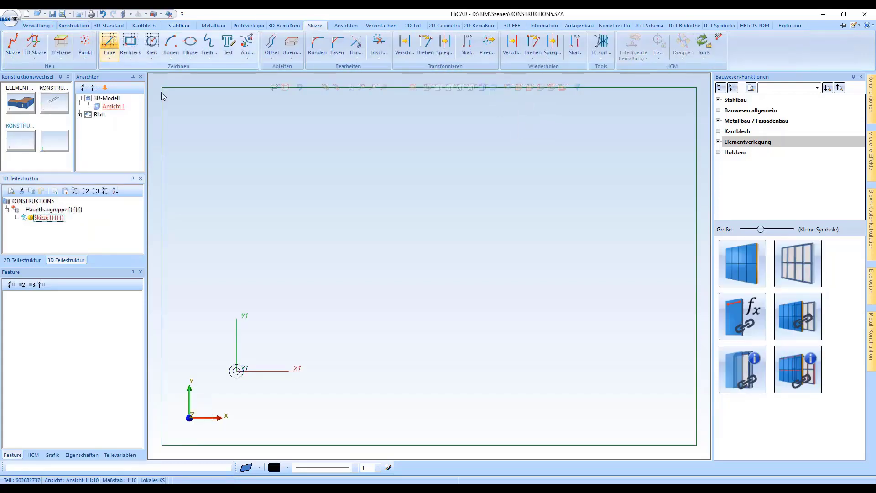
click(253, 121)
click(250, 417)
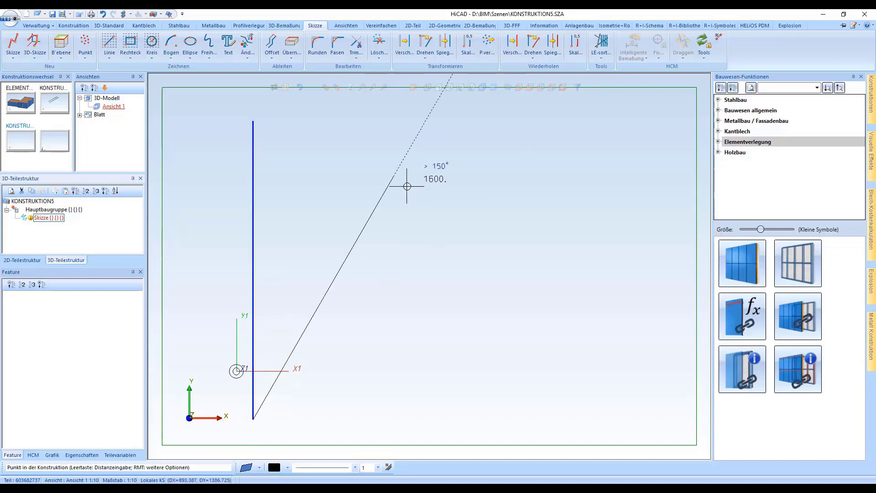
Offset the vertical line twice along positive X to get three parallel lines spaced about 604 mm apart
click(272, 44)
click(257, 129)
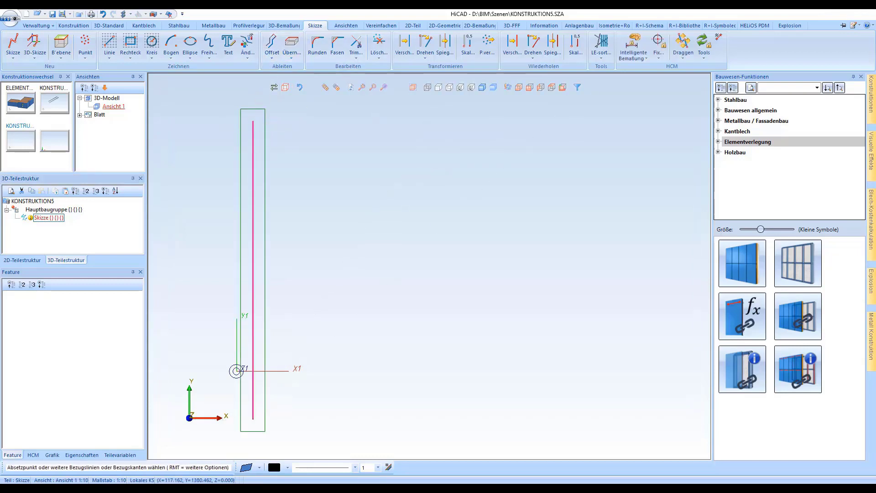
click(359, 152)
key(Return)
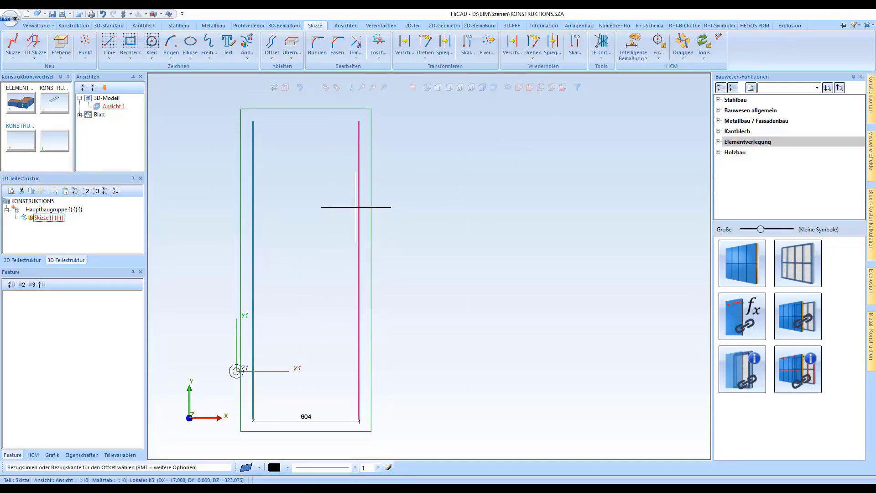
click(359, 207)
click(380, 208)
middle_click(543, 171)
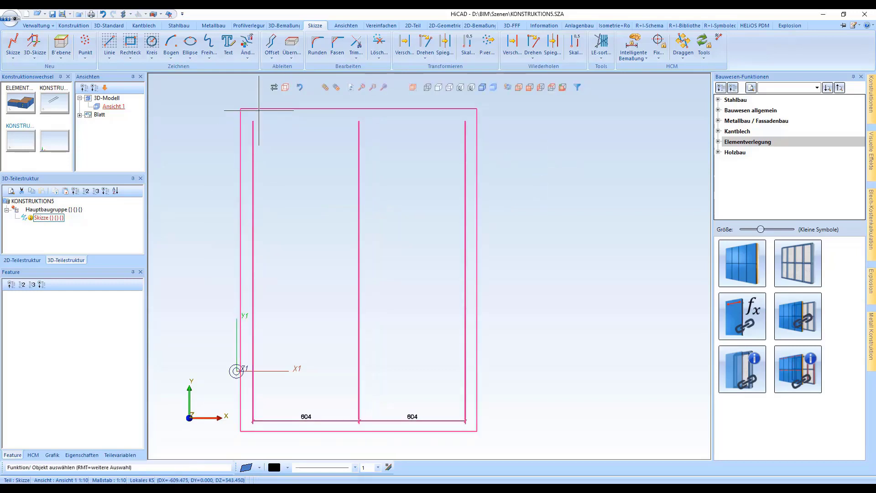
Split the first vertical line of the sketch at its midpoint
click(356, 48)
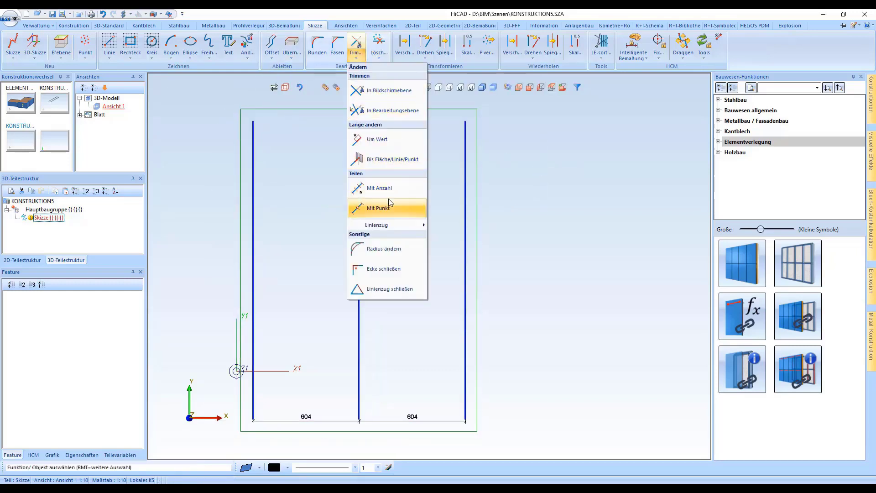
click(378, 208)
click(255, 229)
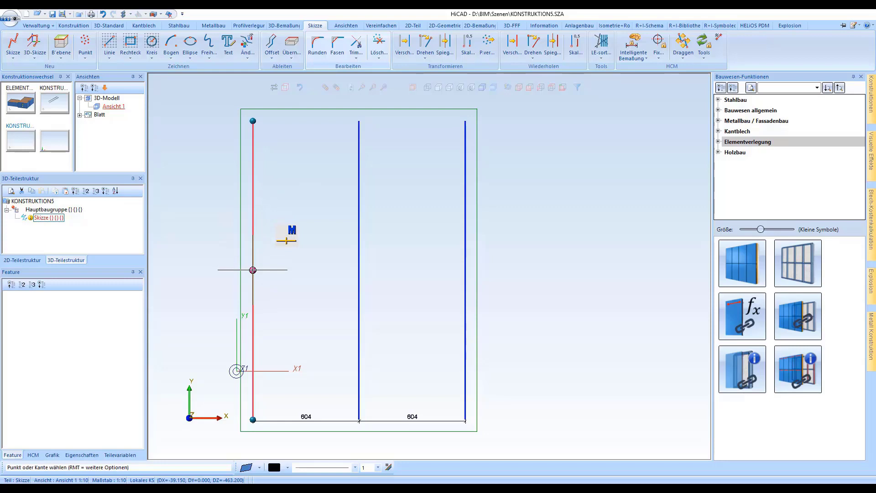
scroll(302, 185, up, 1)
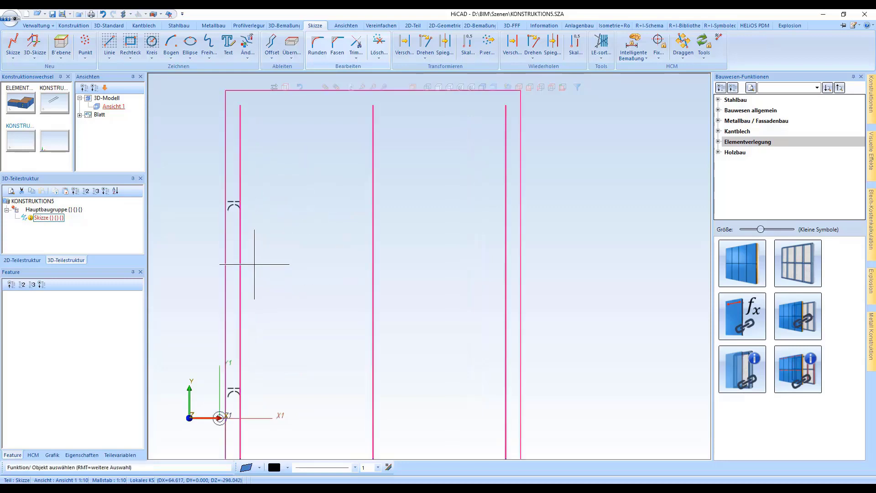
Create an Elementverlegung substructure on all sketch lines using the UK-Hutprofil variant from Katalog-uk's Uk-profile table
click(815, 285)
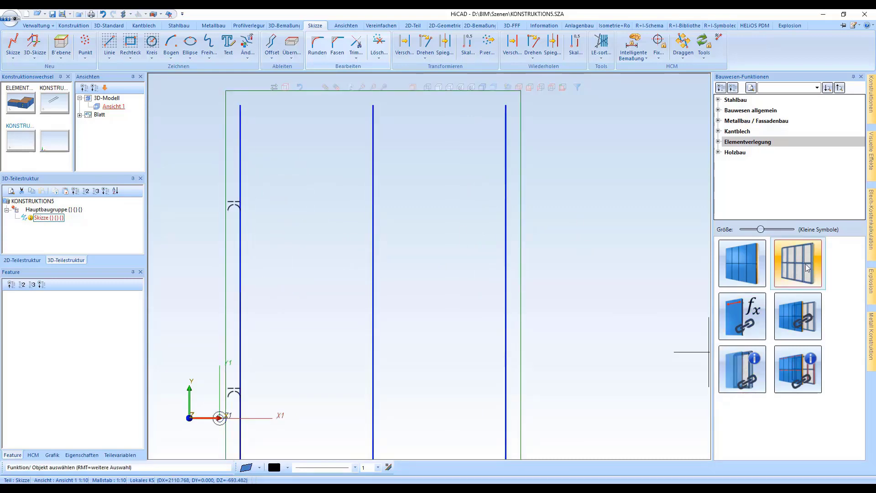
click(296, 152)
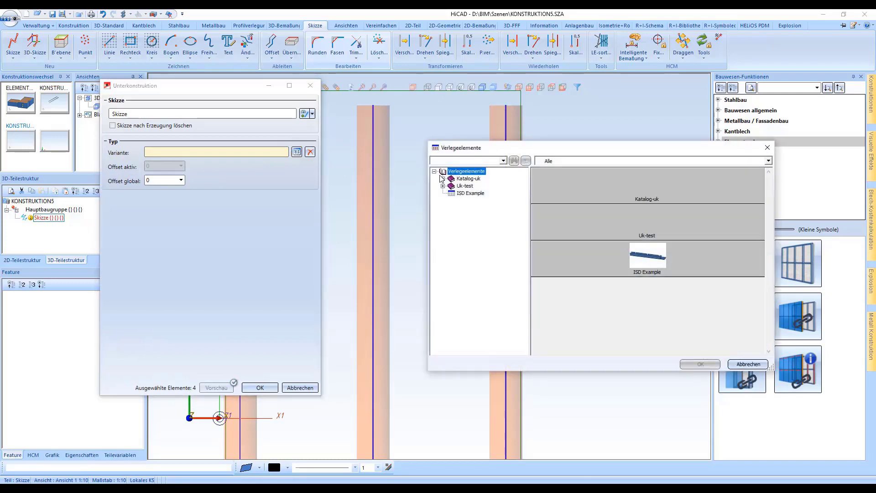
click(442, 179)
click(472, 186)
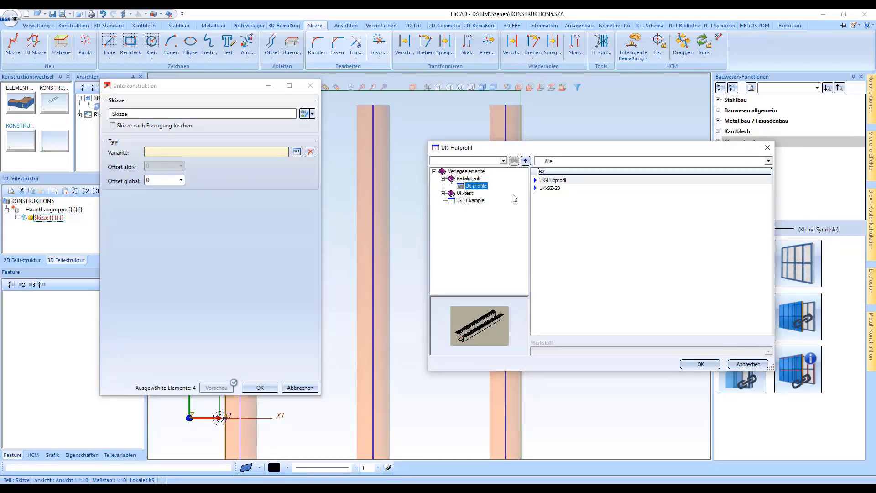
click(554, 181)
click(700, 365)
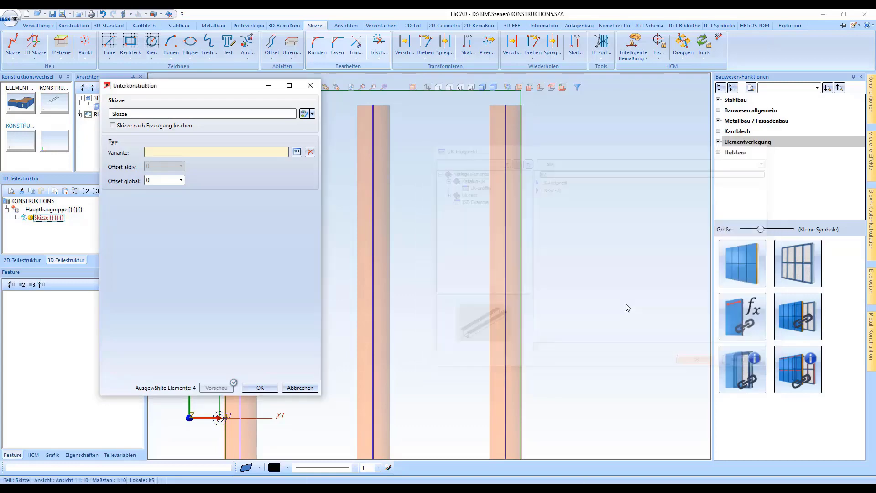
click(248, 389)
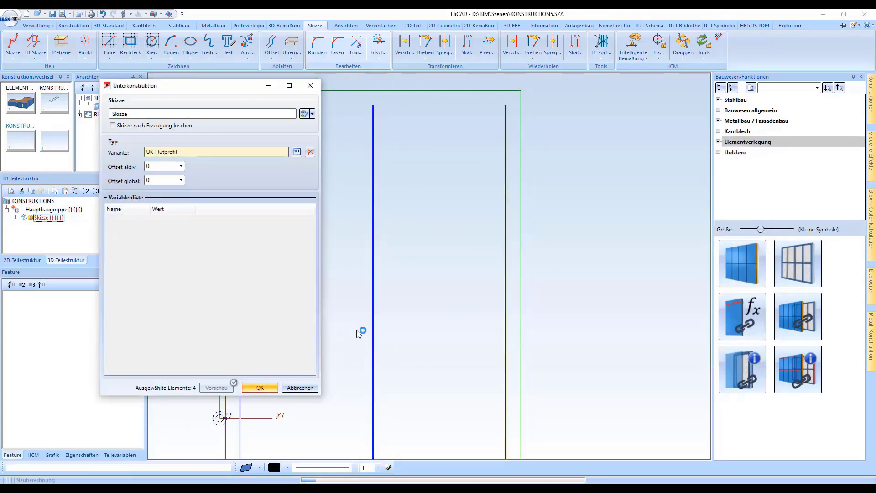
scroll(441, 137, down, 1)
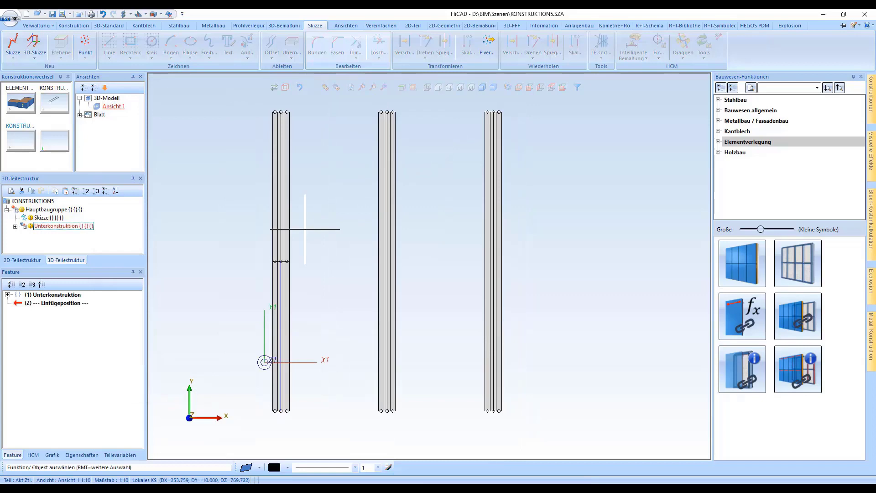
mouse_move(296, 235)
middle_down()
mouse_move(348, 242)
mouse_move(399, 233)
mouse_move(338, 259)
mouse_move(275, 252)
mouse_move(285, 249)
middle_up()
scroll(637, 194, down, 1)
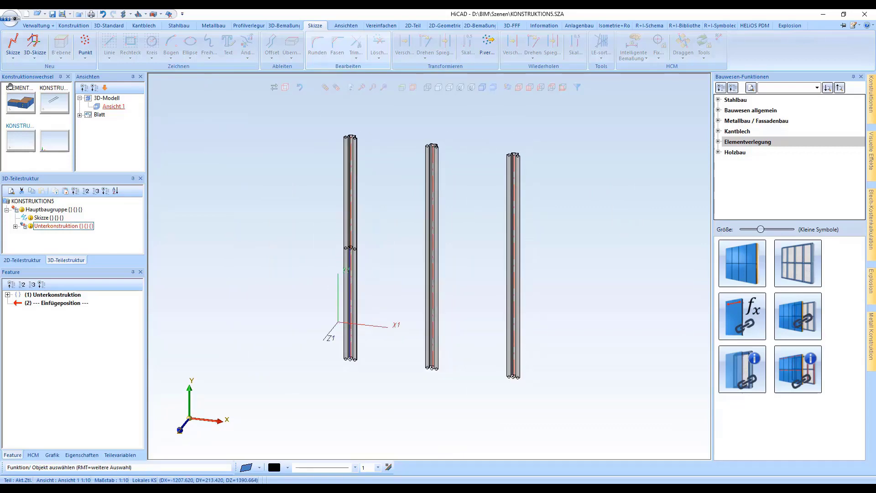
Switch to the building drawing and inspect the EV-Raster sketch and the vertical-line sketch on the front facade
click(24, 106)
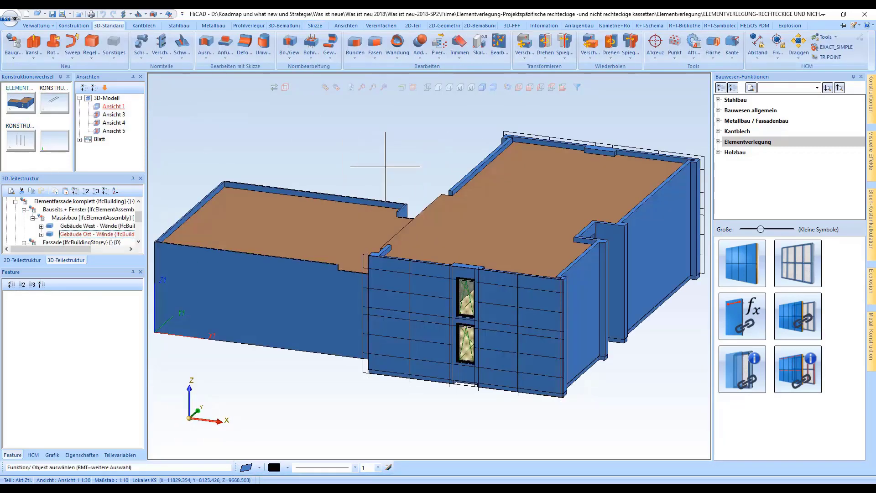
scroll(390, 310, up, 4)
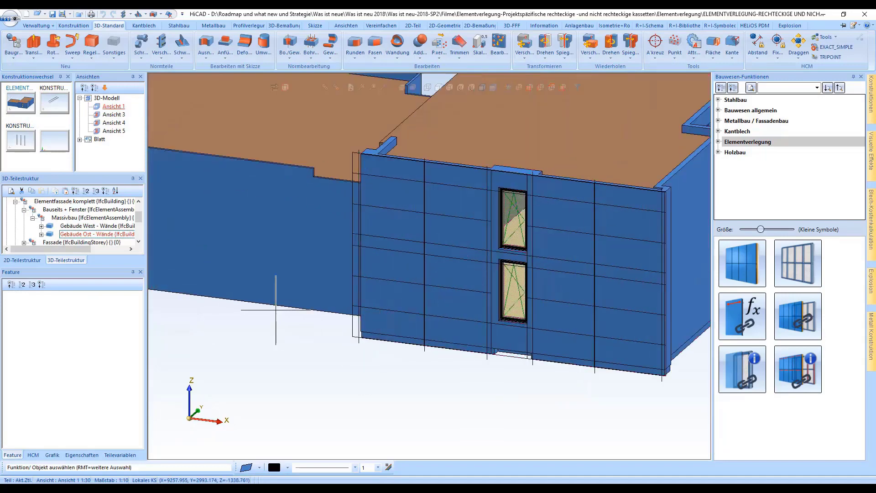
scroll(282, 290, down, 1)
click(337, 234)
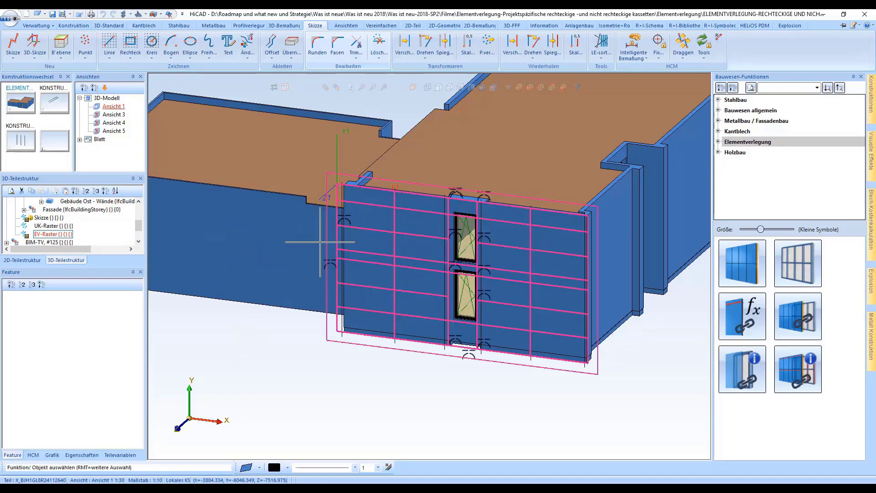
click(484, 208)
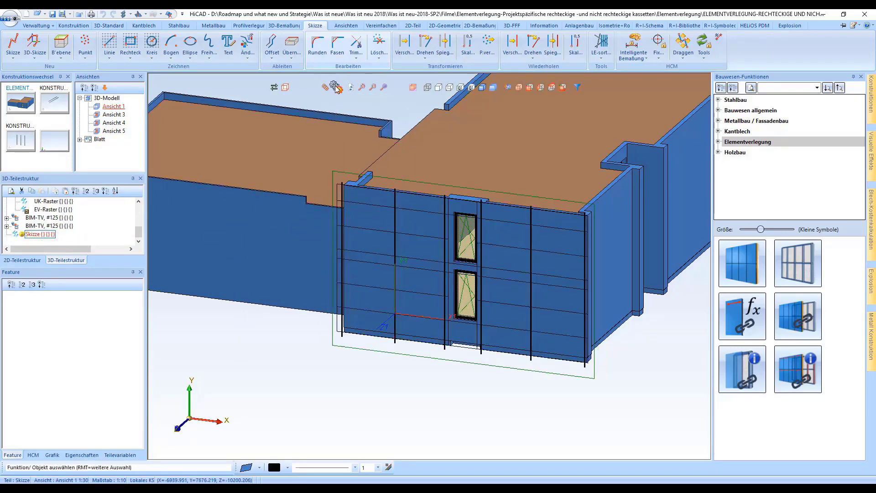
click(335, 87)
click(336, 86)
Start an Elementverlegung on the facade's EV-Raster sketch and assign all fields the ALUCOBOND SZ 20 Kassette (mit Zubehör) variant
click(397, 240)
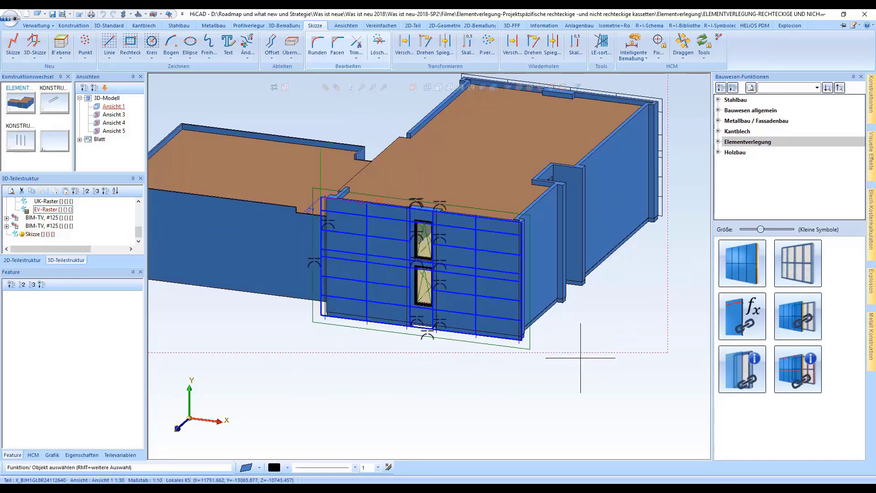
click(743, 269)
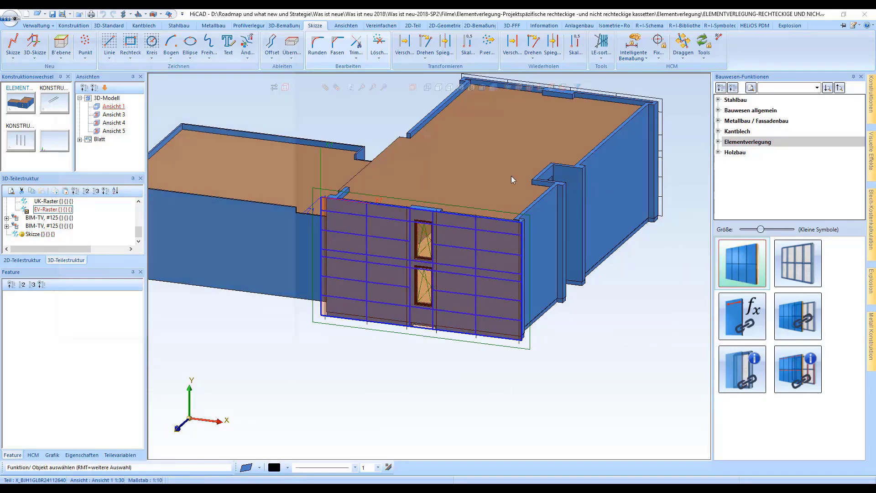
click(277, 101)
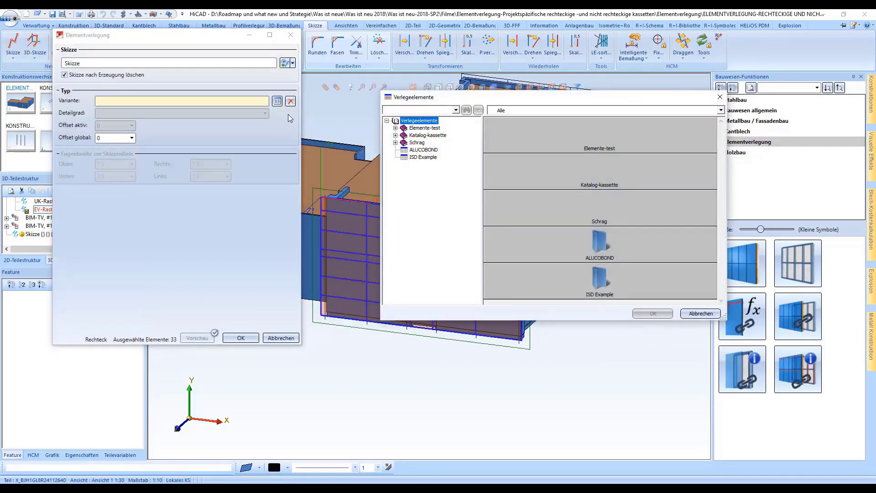
click(412, 150)
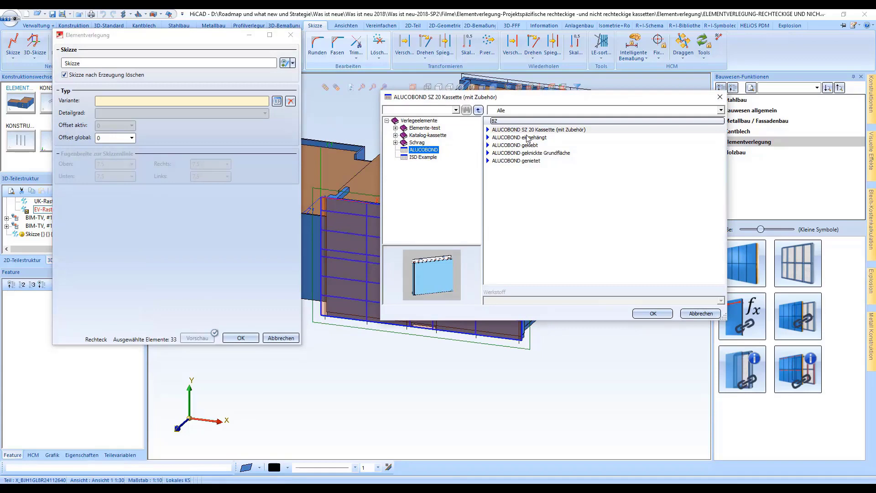
click(652, 312)
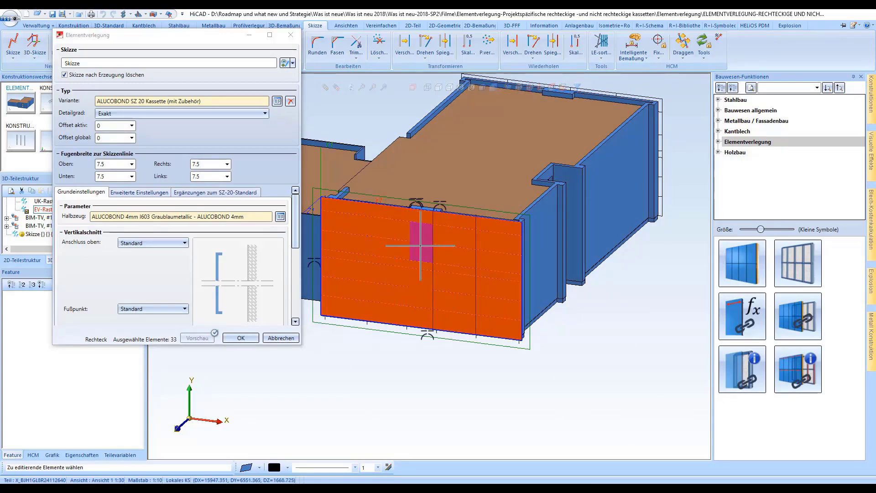
Remove the variant from the two window fields and create the cassette layout on the remaining facade fields
click(417, 280)
click(419, 286)
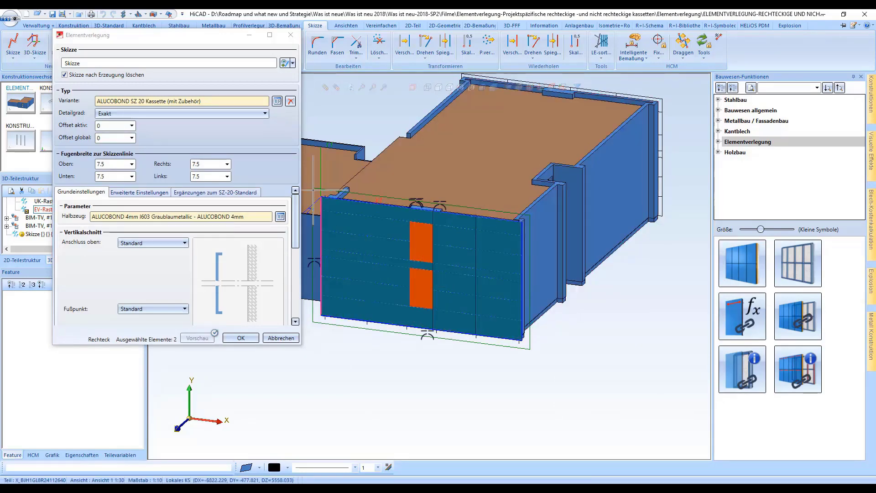
click(290, 101)
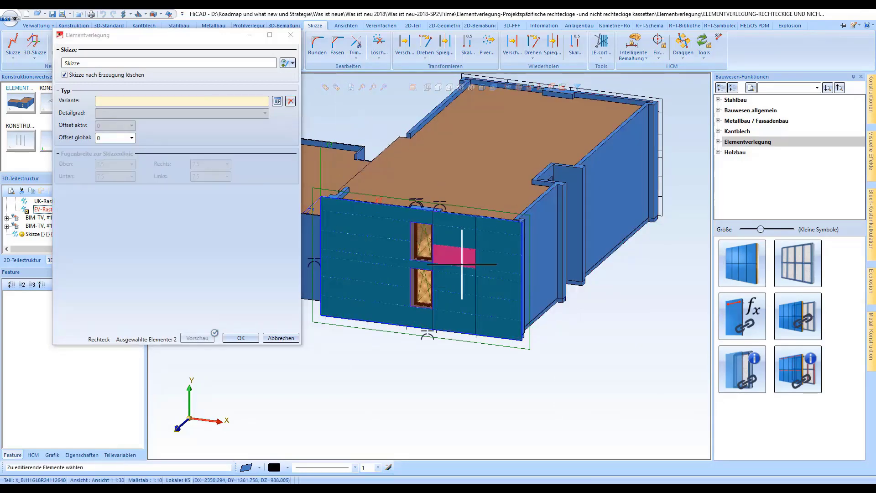
click(498, 307)
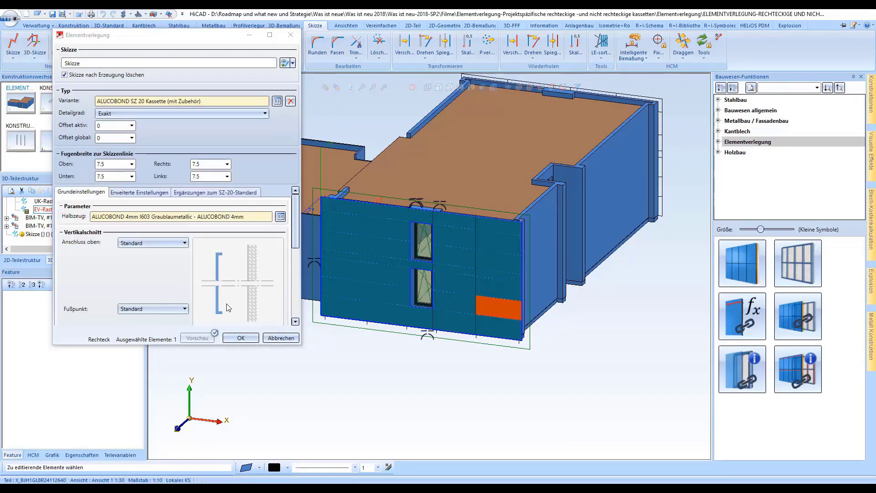
click(247, 340)
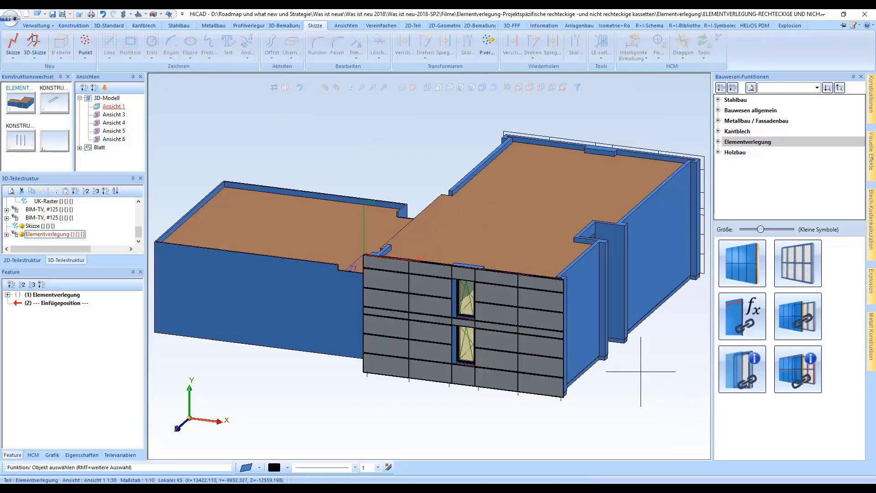
Create an Unterkonstruktion on the facade's vertical-line sketch using the UK-SZ-20 variant from Katalog-uk's Uk-profile table
scroll(608, 379, up, 5)
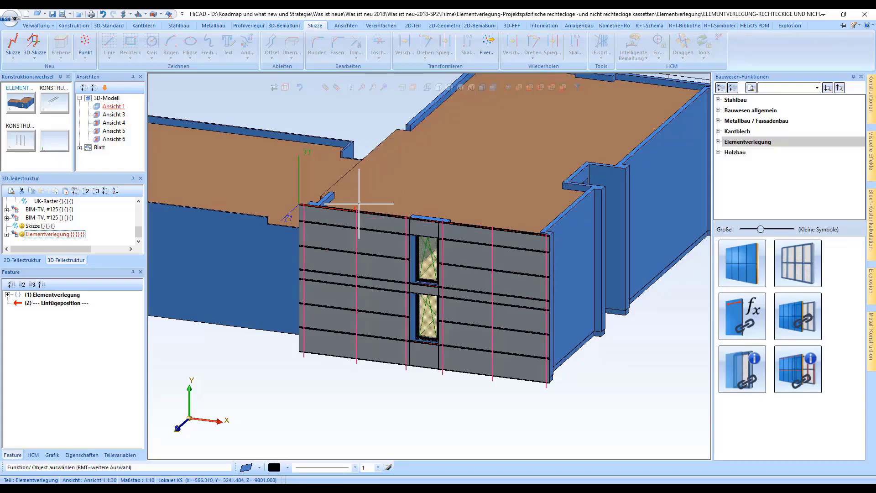
click(358, 204)
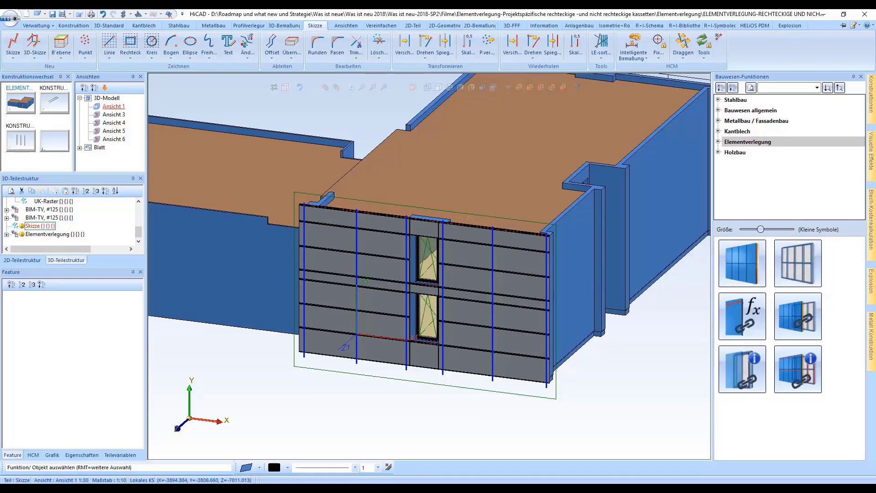
scroll(256, 366, up, 3)
middle_drag(365, 321, 357, 331)
key(Return)
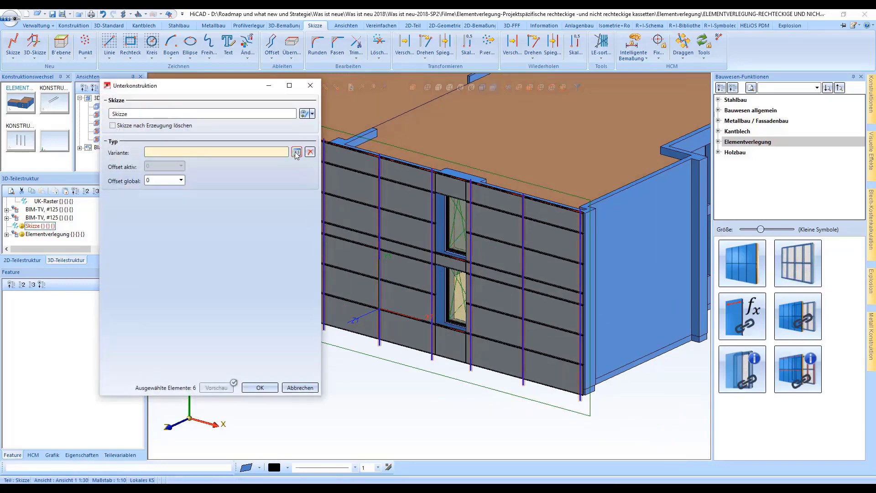
click(296, 151)
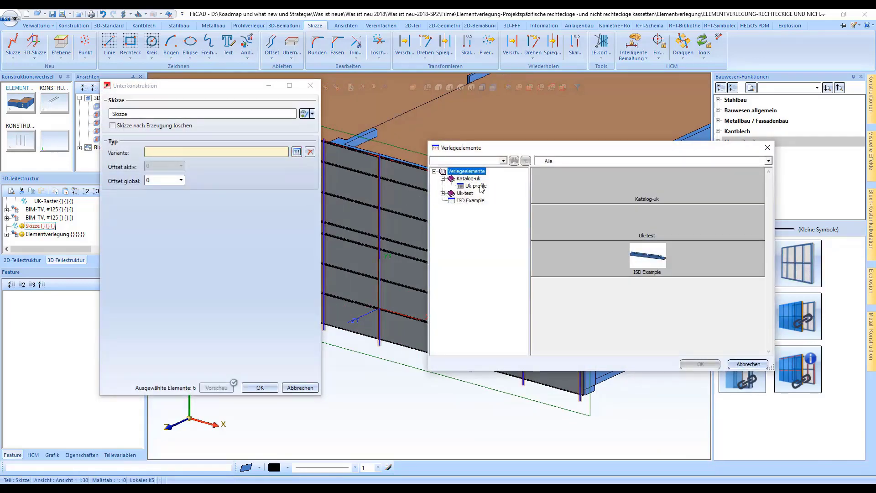
click(477, 187)
click(551, 188)
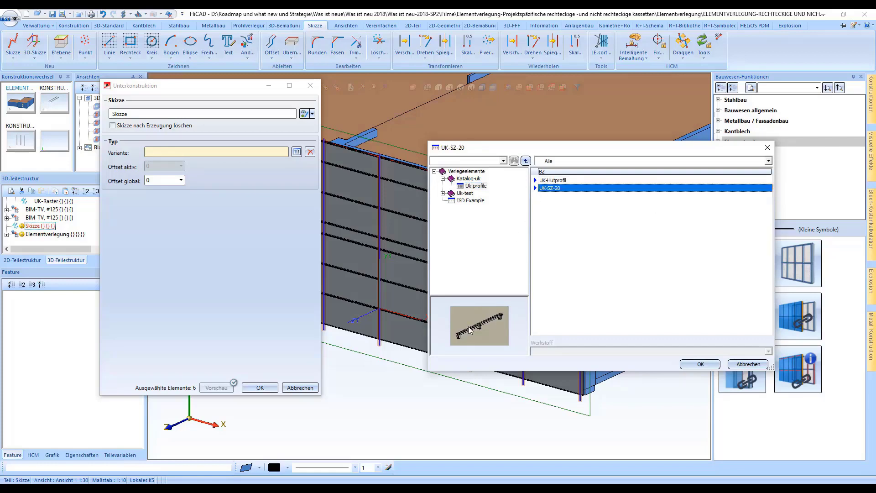
click(703, 365)
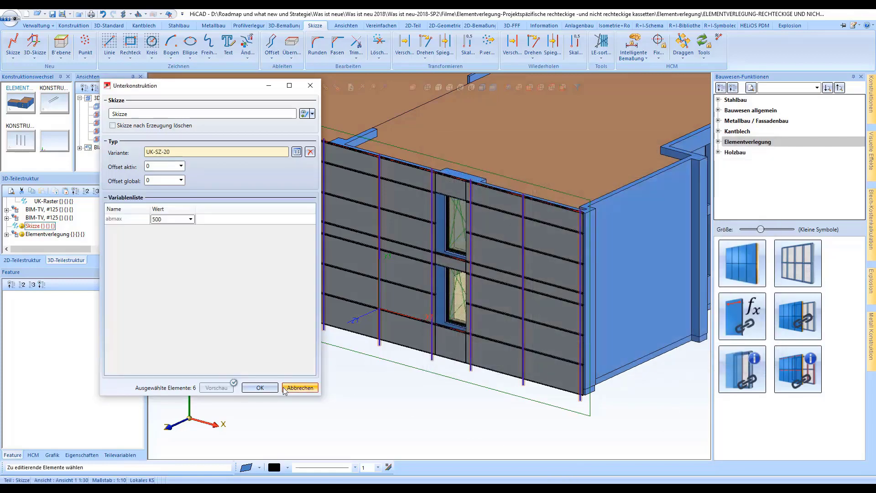
click(260, 388)
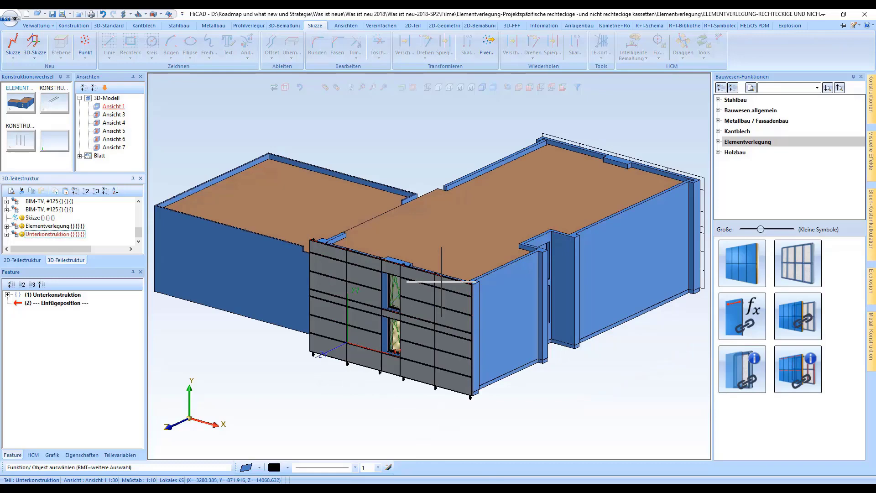
Examine the new substructure on the facade, then isolate it and inspect its vertical profiles
middle_drag(364, 289, 374, 280)
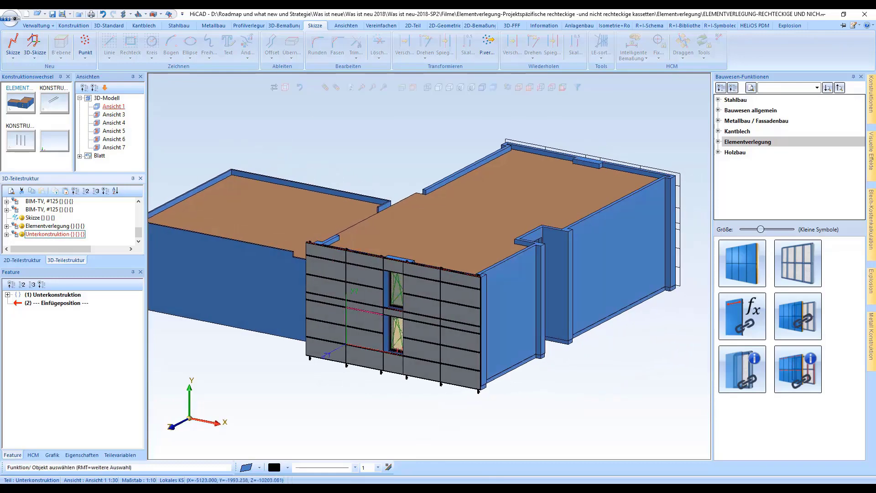
scroll(354, 338, up, 5)
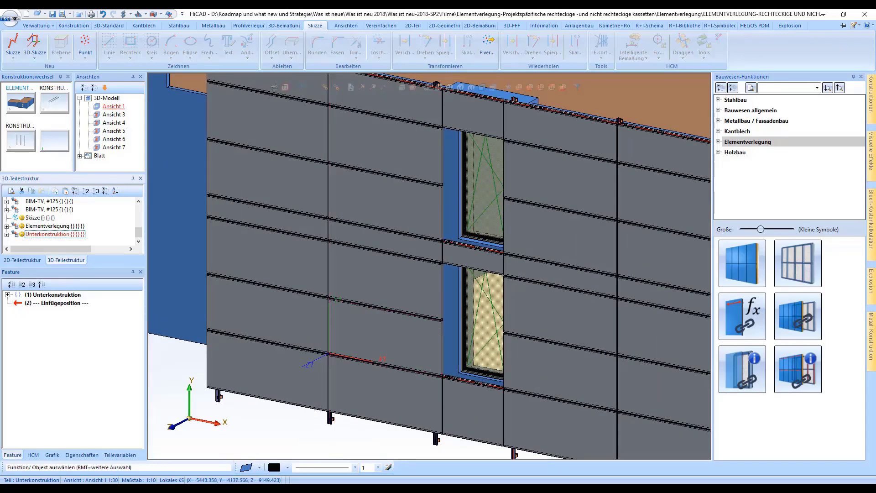
scroll(335, 359, down, 3)
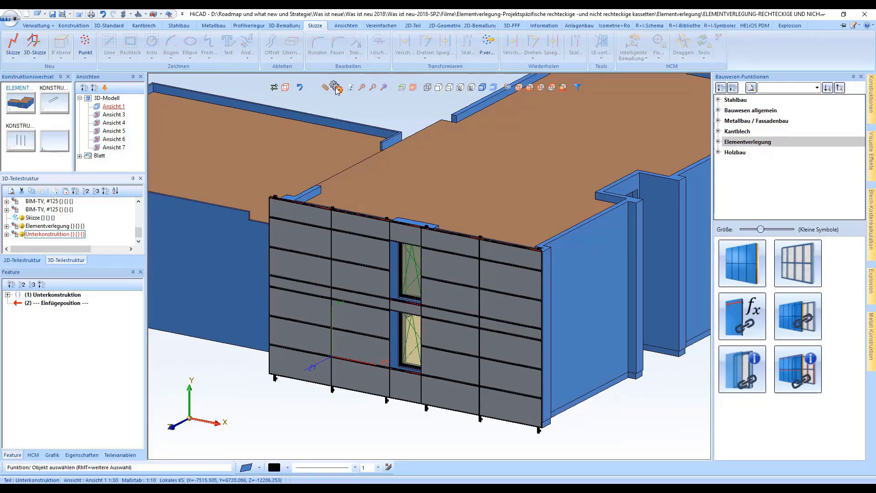
click(337, 90)
scroll(275, 258, up, 4)
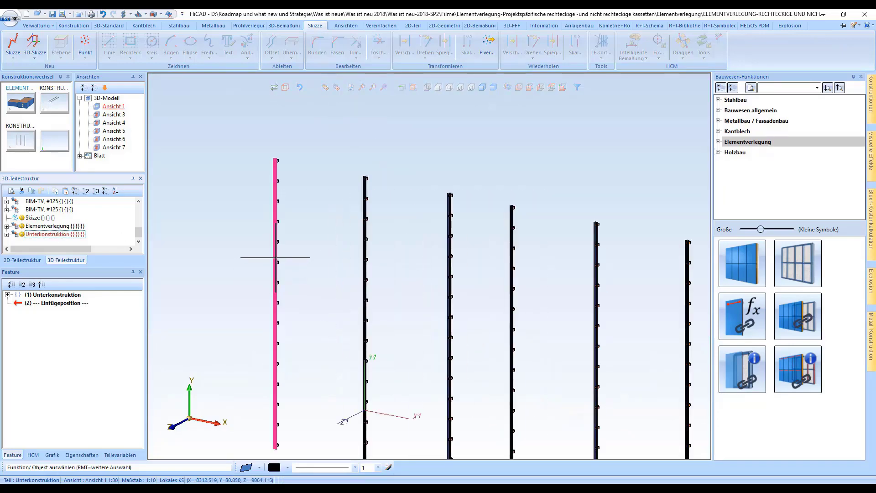
mouse_move(276, 264)
middle_down()
mouse_move(322, 289)
mouse_move(402, 268)
mouse_move(285, 276)
middle_up()
scroll(280, 166, down, 4)
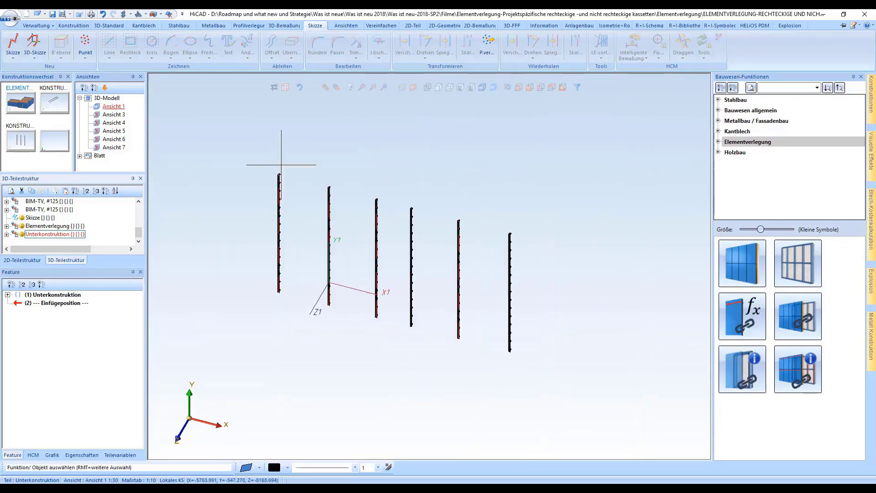
Activate Ansicht 6 with the isolated Elementverlegung and make the Unterkonstruktion visible in it as well
click(69, 227)
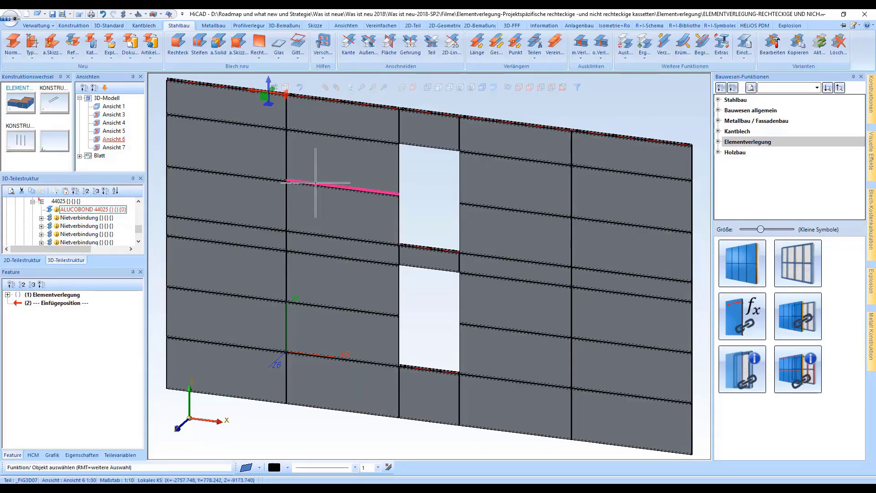
middle_drag(329, 192, 423, 200)
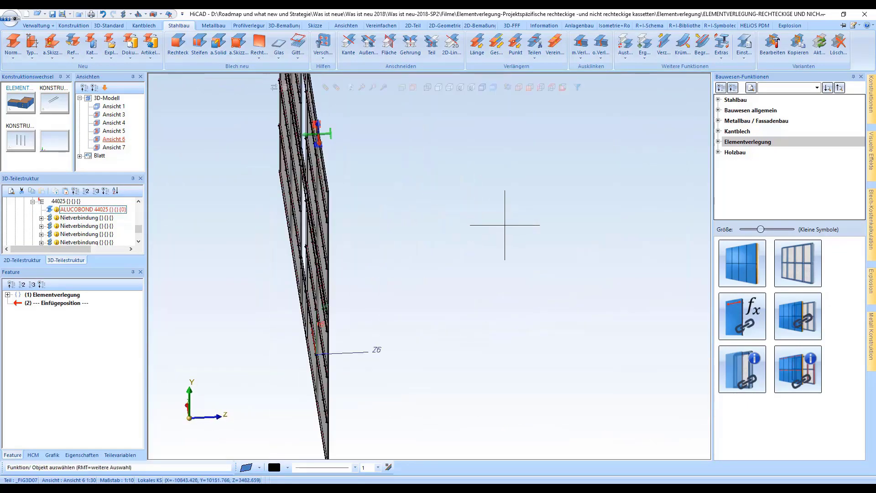
scroll(505, 224, down, 3)
click(43, 236)
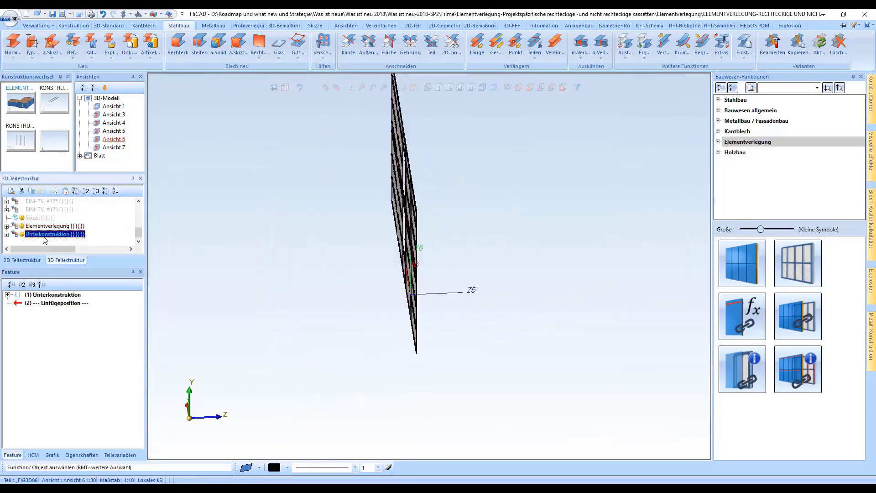
right_click(43, 237)
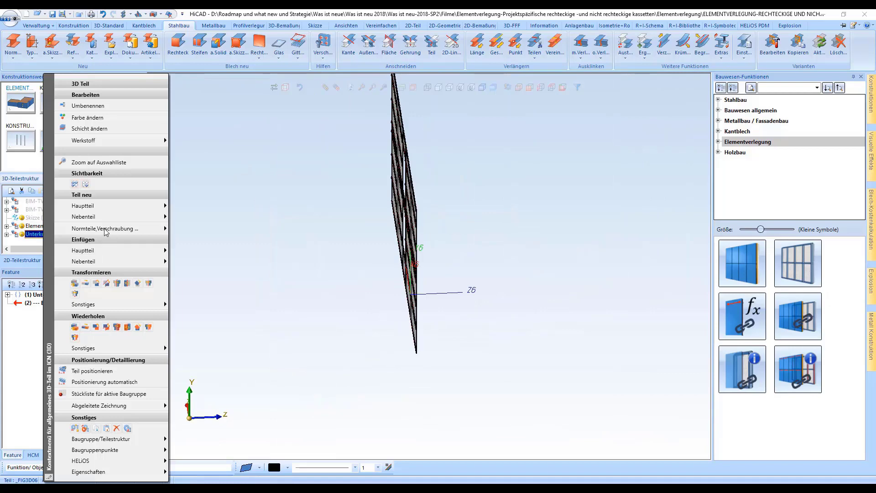
click(87, 186)
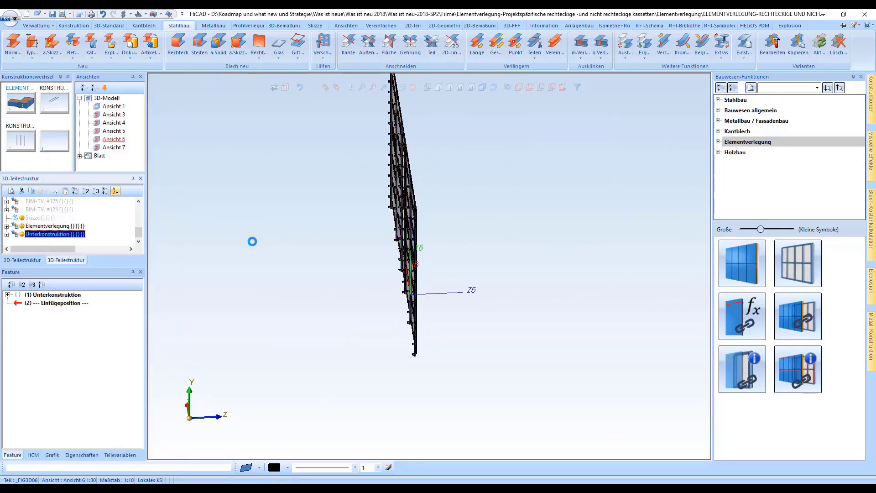
Examine the cassettes together with the substructure profiles from the rear and the front
scroll(453, 166, up, 3)
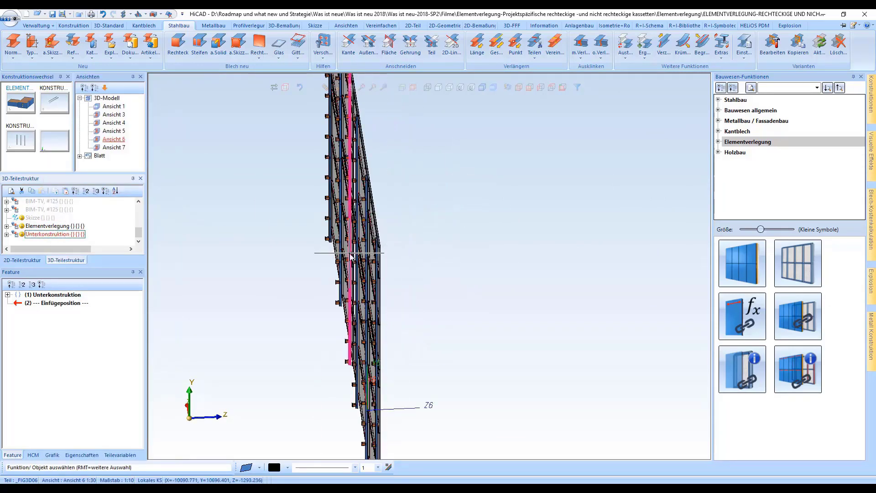
middle_drag(350, 254, 397, 244)
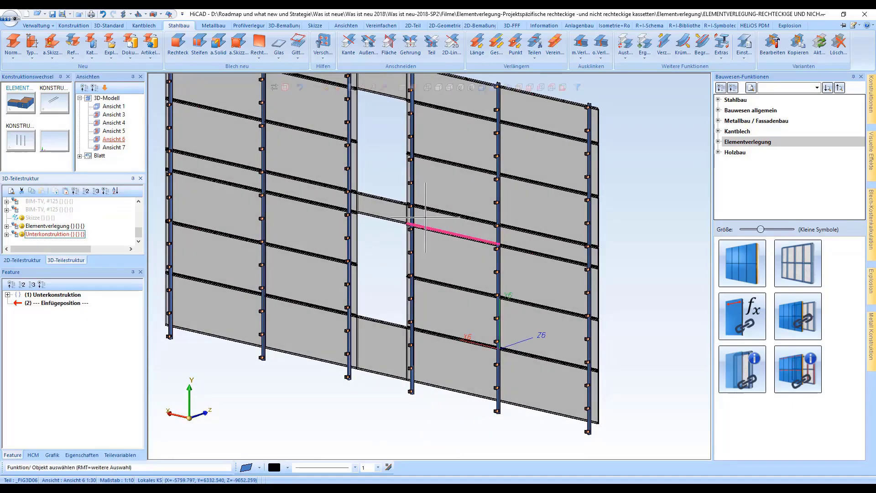
scroll(425, 217, up, 5)
middle_drag(448, 210, 310, 216)
click(363, 87)
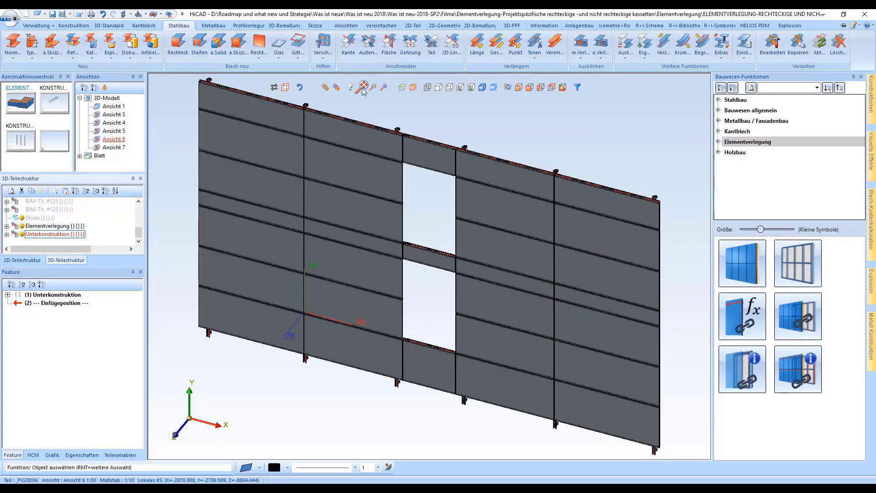
middle_drag(370, 189, 372, 182)
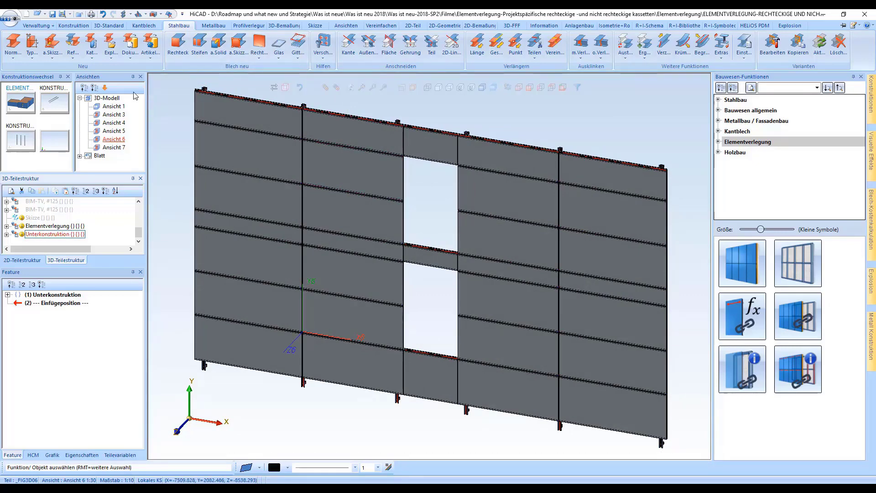
Return to Ansicht 1 and inspect the finished front facade on the building
double_click(112, 107)
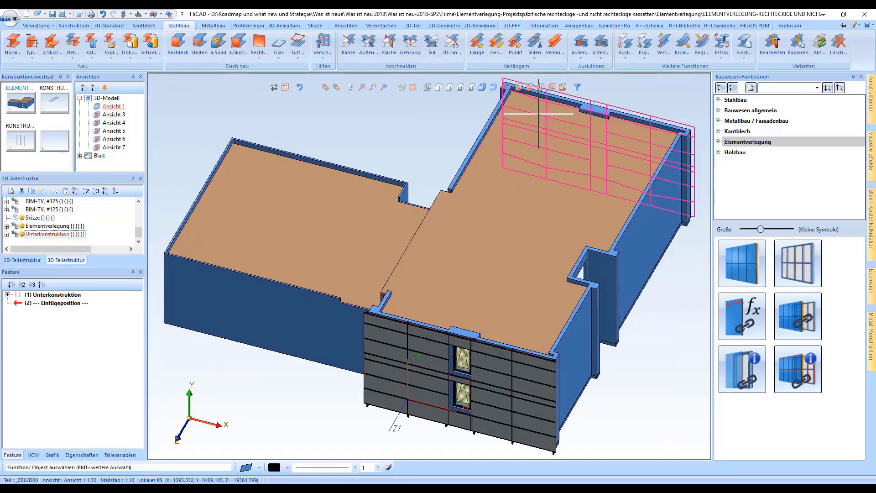
click(518, 87)
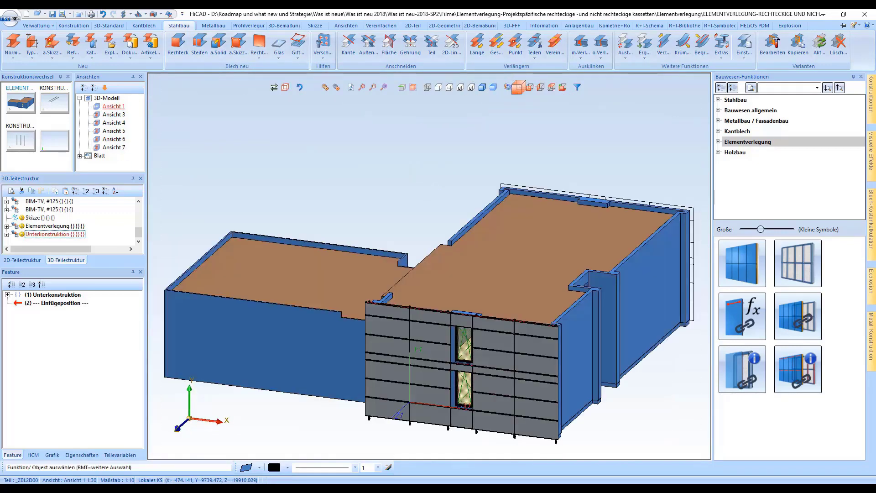
scroll(490, 430, up, 5)
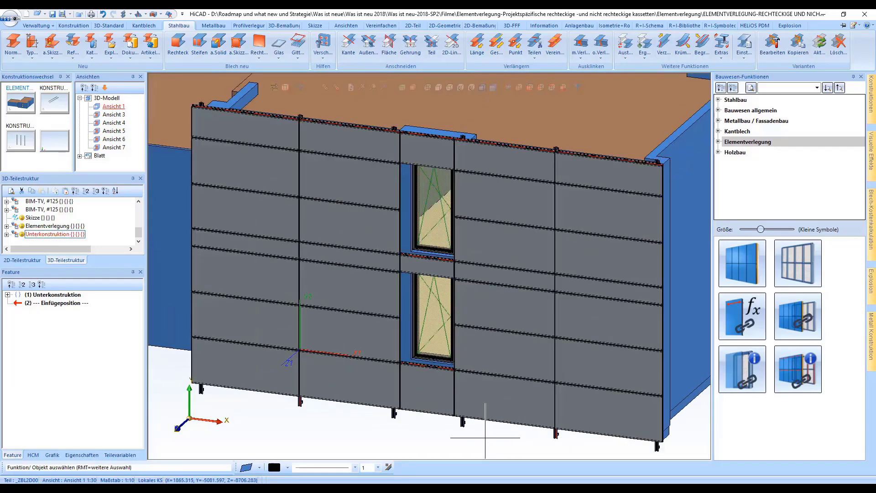